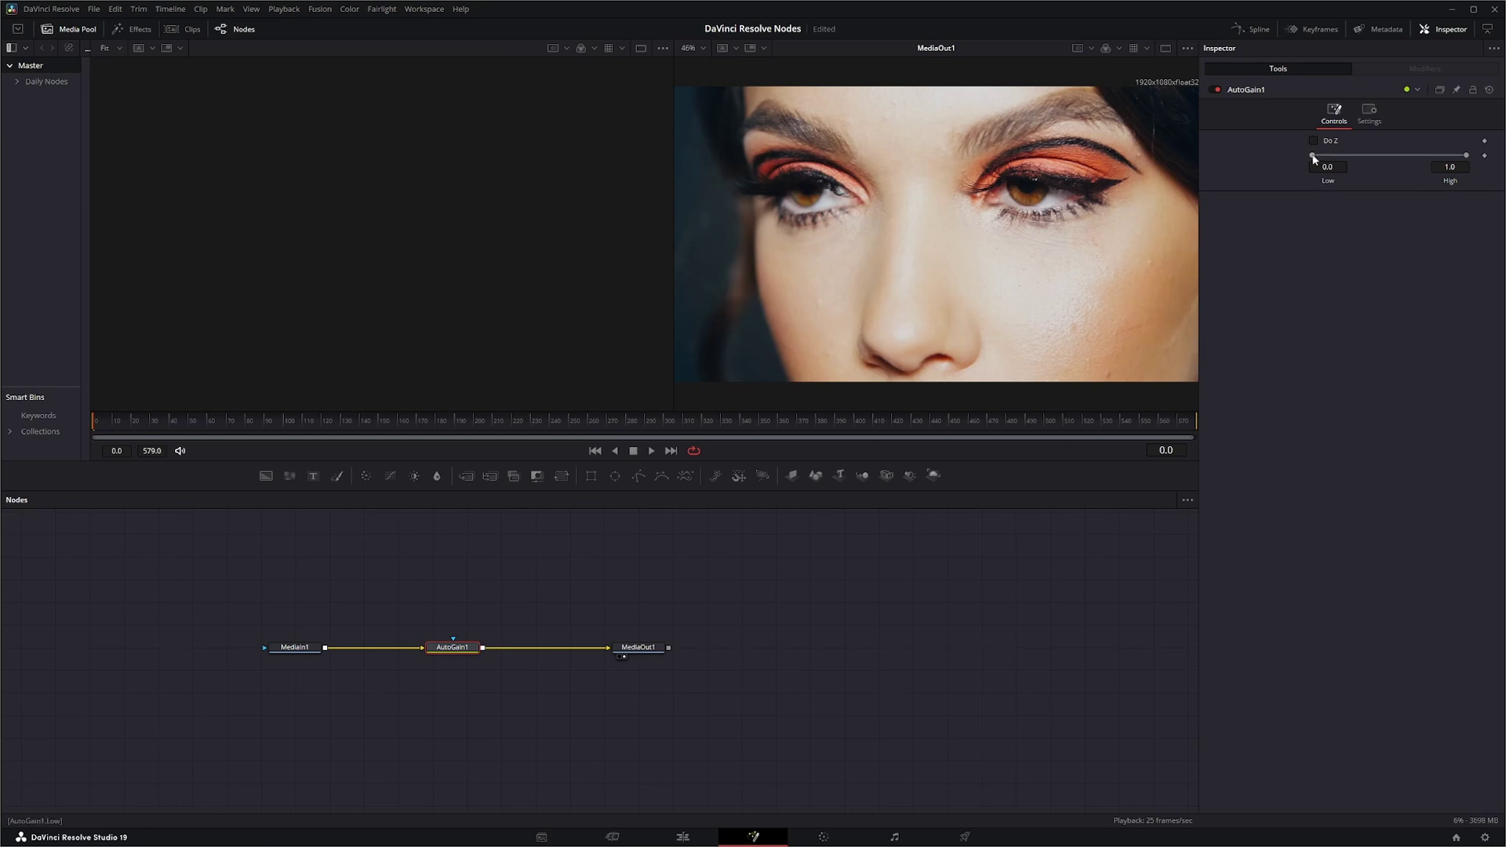
Step: Try AutoGain1's Low and High levels, then attach a Rectangle mask to AutoGain1's mask input
{"action": "mouse_move", "coordinate": [1315, 159]}
{"action": "left_mouse_down"}
{"action": "mouse_move", "coordinate": [1342, 159]}
{"action": "mouse_move", "coordinate": [1315, 159]}
{"action": "left_mouse_up"}
{"action": "mouse_move", "coordinate": [1461, 158]}
{"action": "left_mouse_down"}
{"action": "mouse_move", "coordinate": [1408, 156]}
{"action": "mouse_move", "coordinate": [1461, 156]}
{"action": "left_mouse_up"}
{"action": "mouse_move", "coordinate": [1315, 160]}
{"action": "left_mouse_down"}
{"action": "mouse_move", "coordinate": [1362, 155]}
{"action": "mouse_move", "coordinate": [1298, 157]}
{"action": "left_mouse_up"}
{"action": "left_click_drag", "start_coordinate": [591, 477], "coordinate": [454, 639]}
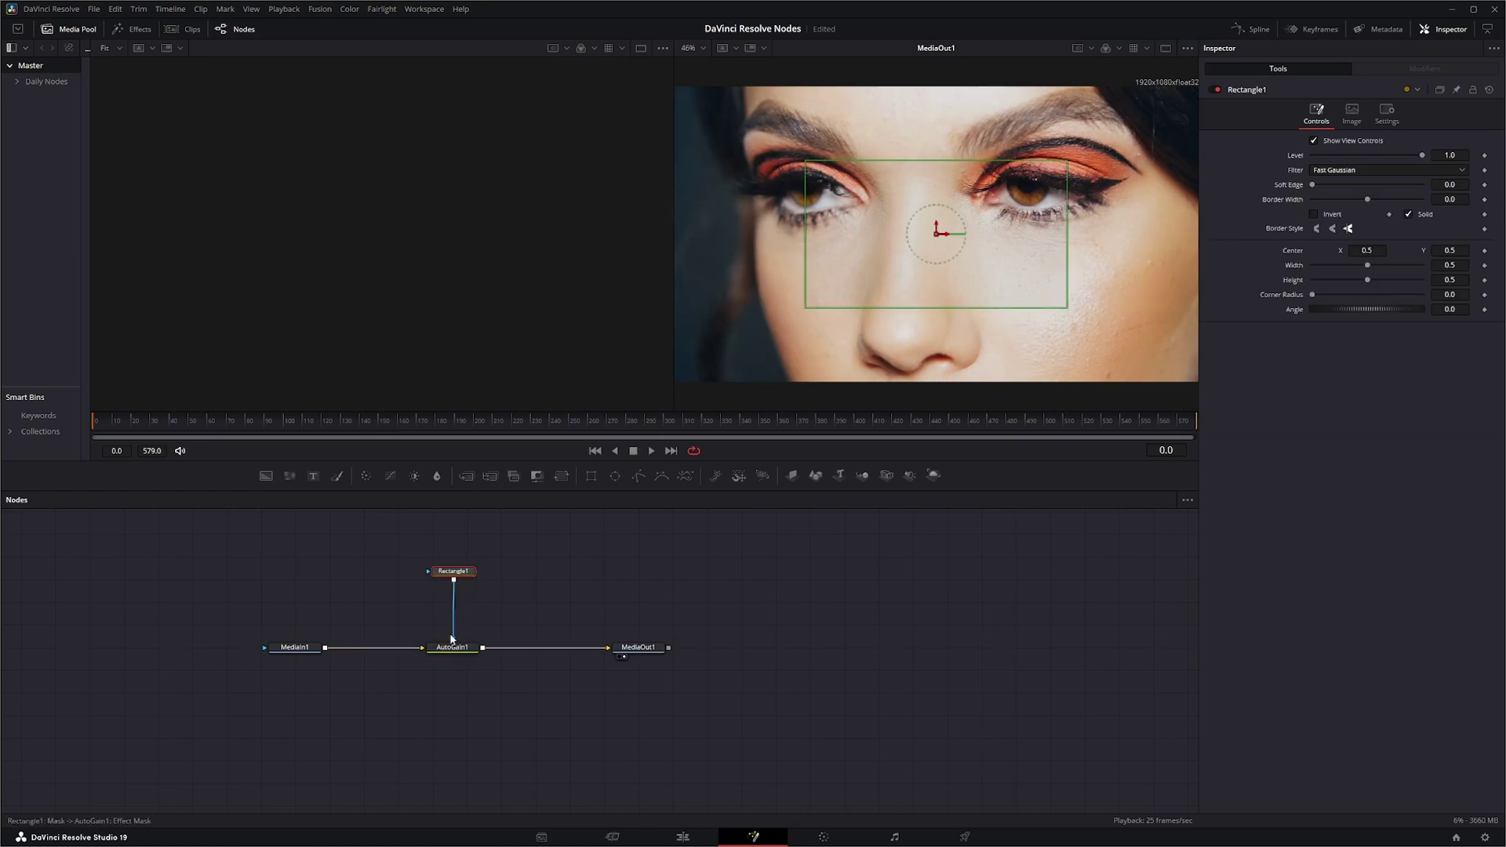
Step: Stretch the rectangle mask into a full-width band across the eyes and select AutoGain1
{"action": "left_click", "coordinate": [439, 580]}
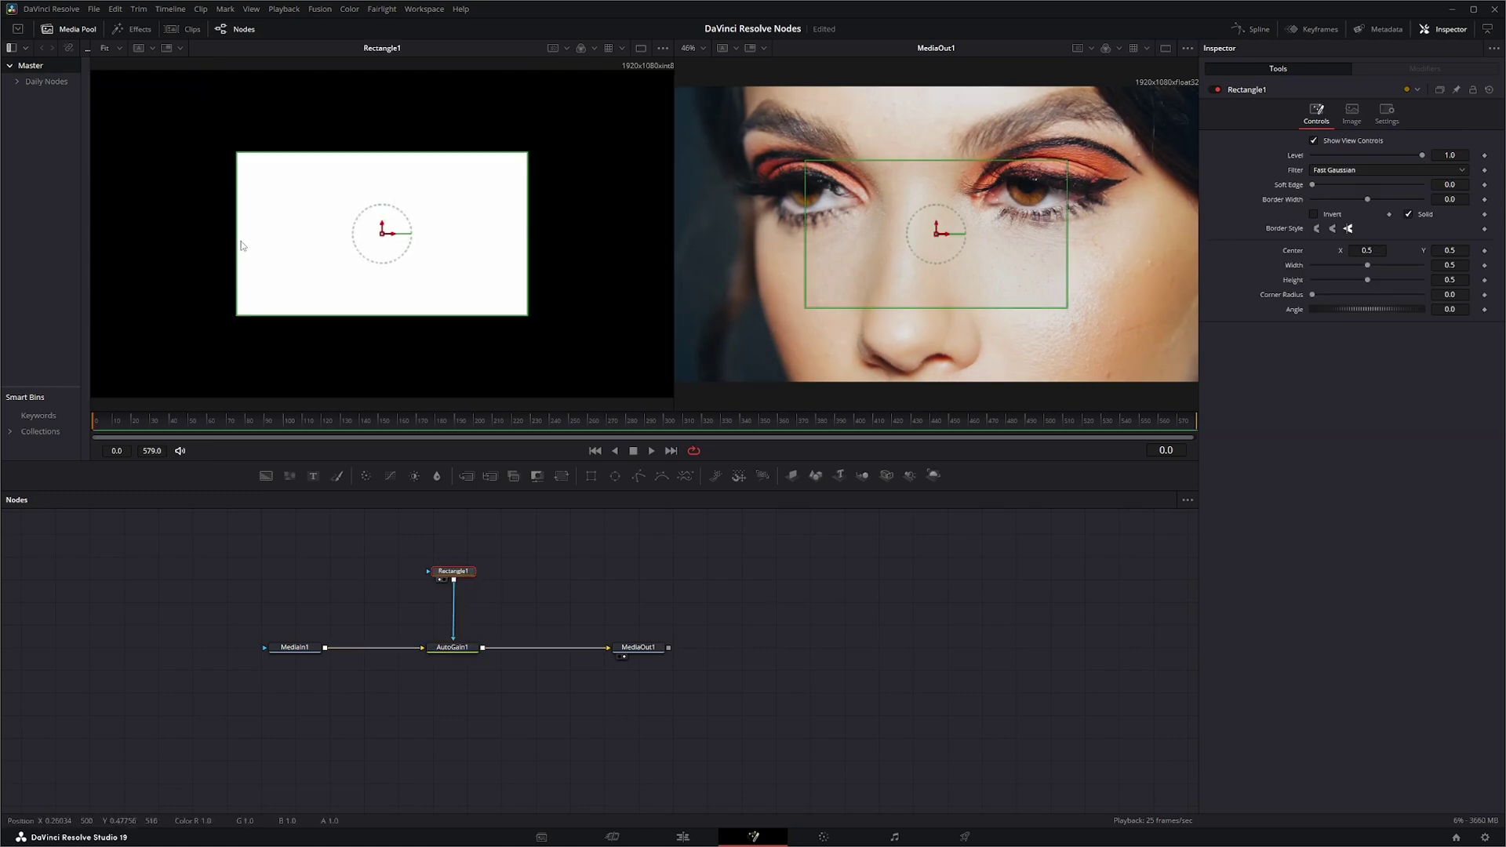
{"action": "left_click_drag", "start_coordinate": [237, 244], "coordinate": [52, 242]}
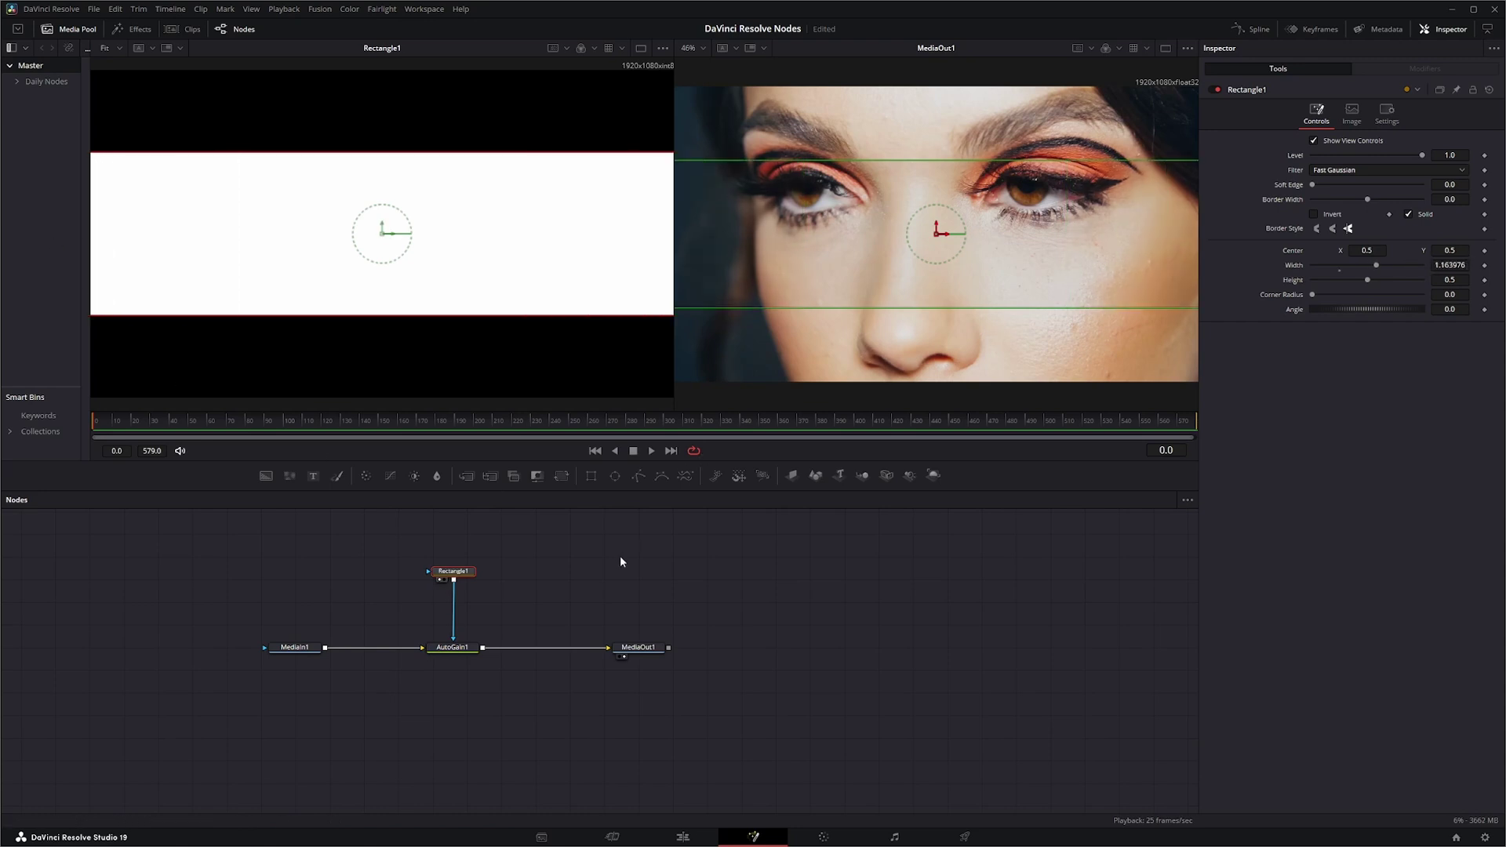
{"action": "left_click", "coordinate": [460, 651]}
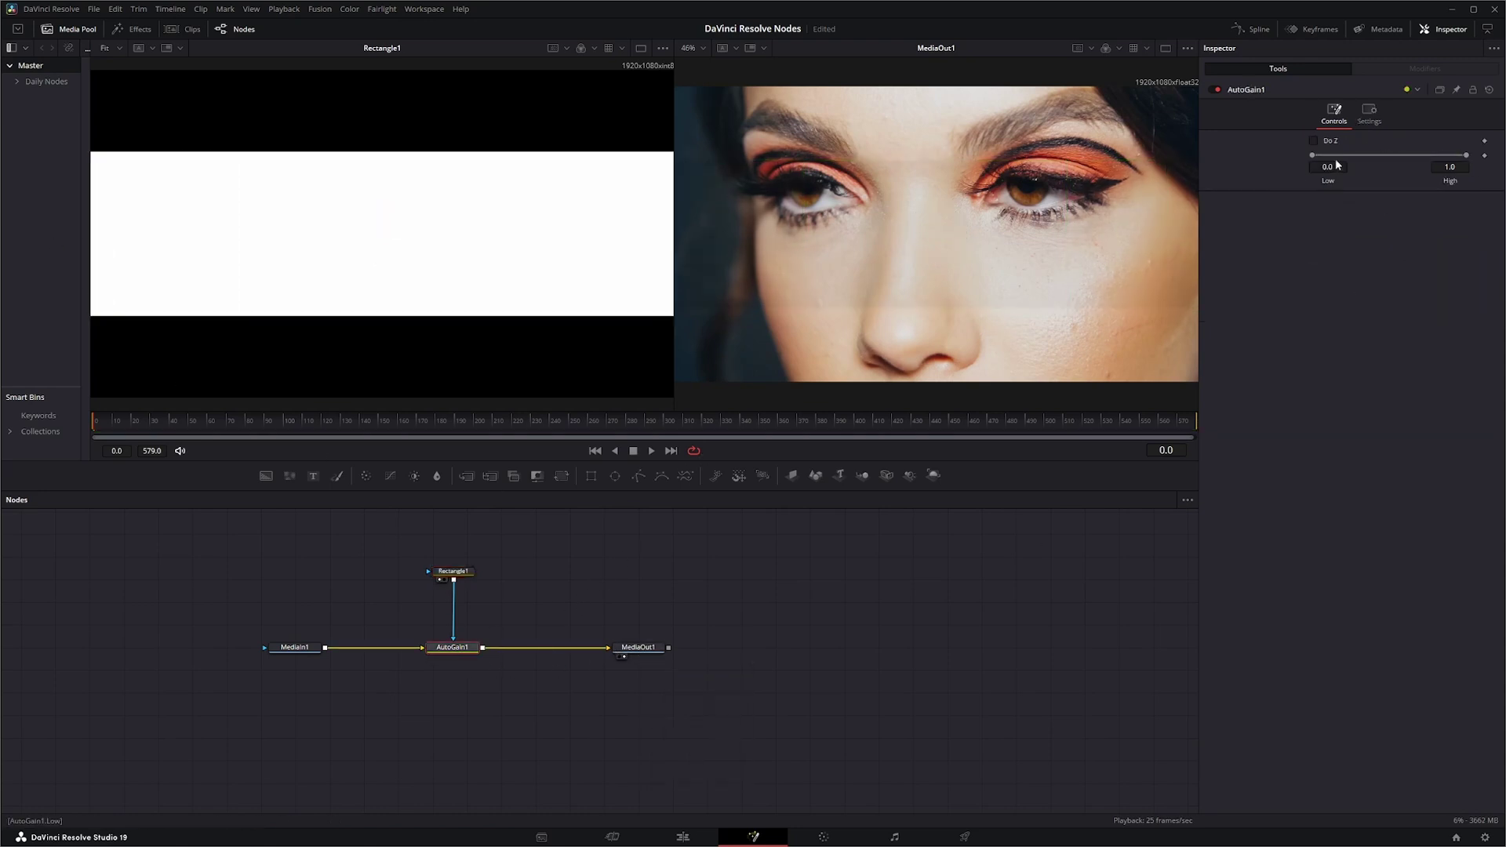
Step: Preview a 0.092 AutoGain Low level and enable Apply Mask Inverted in AutoGain1's settings
{"action": "left_click_drag", "start_coordinate": [1313, 155], "coordinate": [1389, 156]}
{"action": "left_click", "coordinate": [1369, 113]}
{"action": "left_click", "coordinate": [1314, 205]}
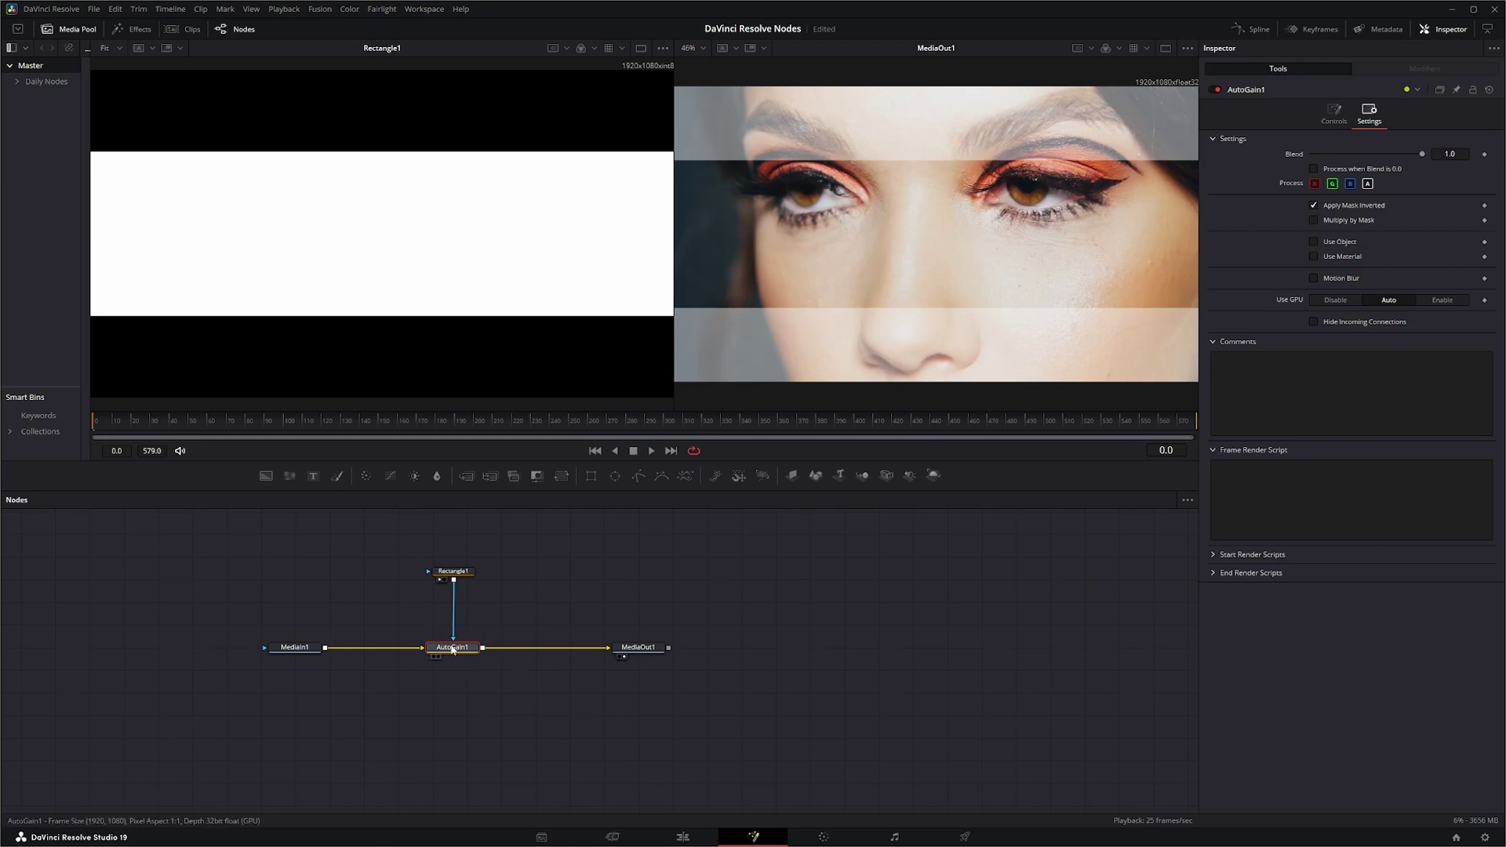
{"action": "left_click", "coordinate": [1343, 124]}
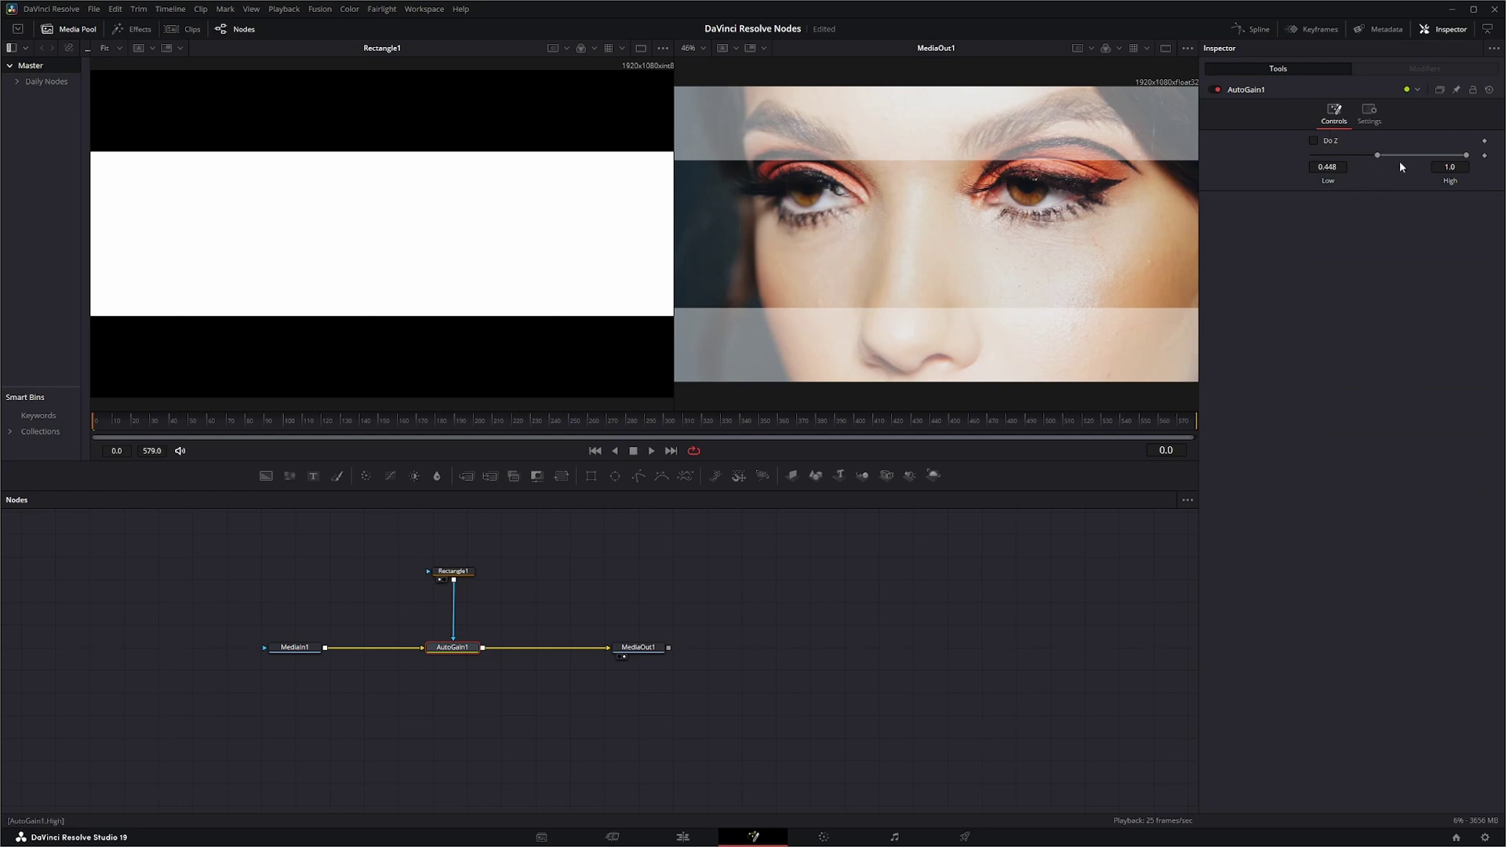
Step: Test AutoGain1's Low and High levels, then reset them to 0.0 and 1.0
{"action": "left_click_drag", "start_coordinate": [1376, 155], "coordinate": [1334, 164]}
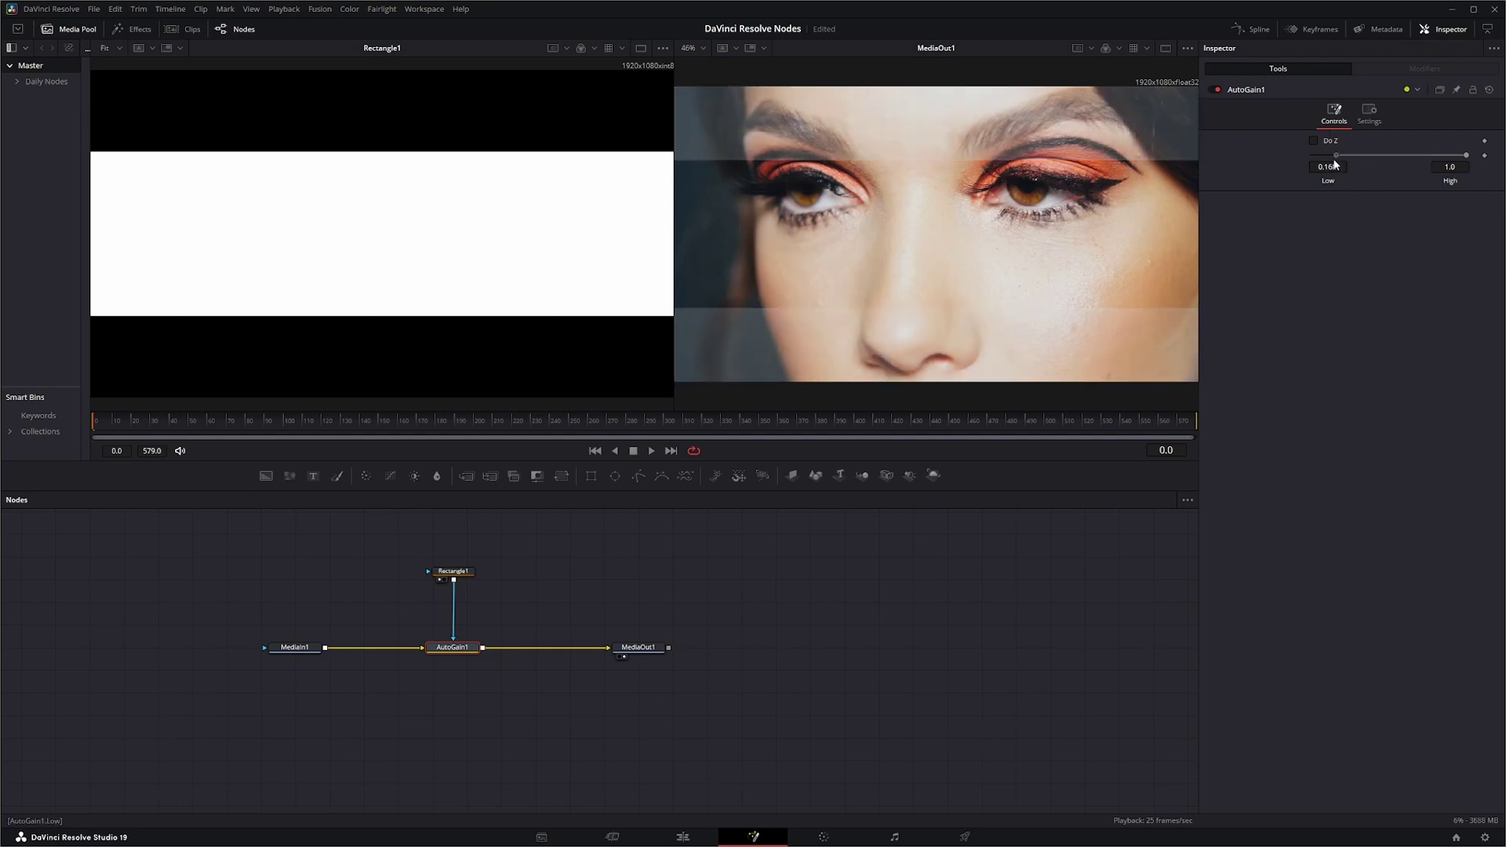
{"action": "double_click", "coordinate": [1337, 157]}
{"action": "left_click_drag", "start_coordinate": [1468, 156], "coordinate": [1432, 163]}
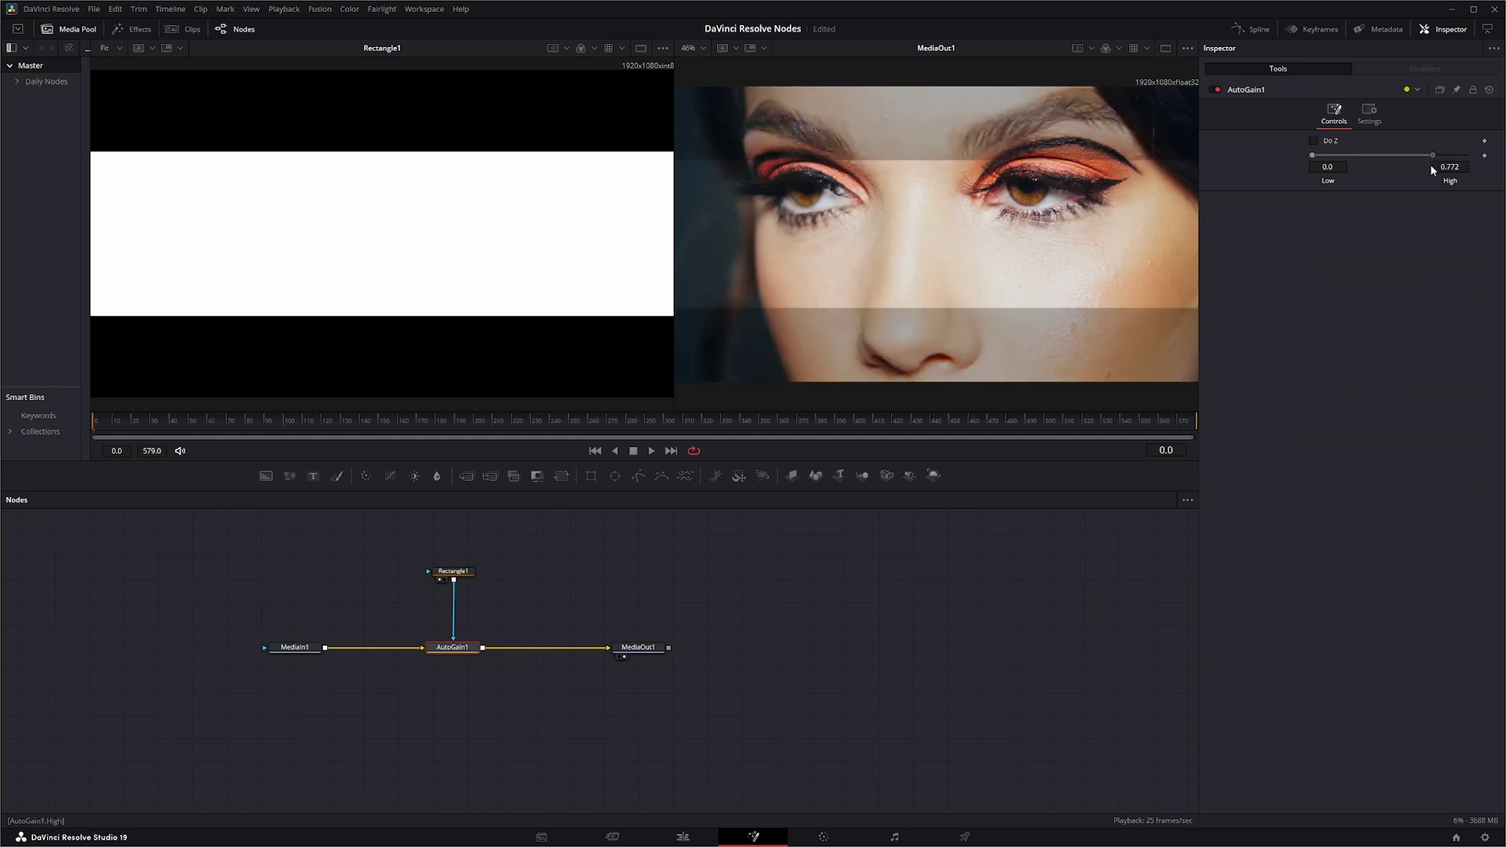
{"action": "double_click", "coordinate": [1408, 159]}
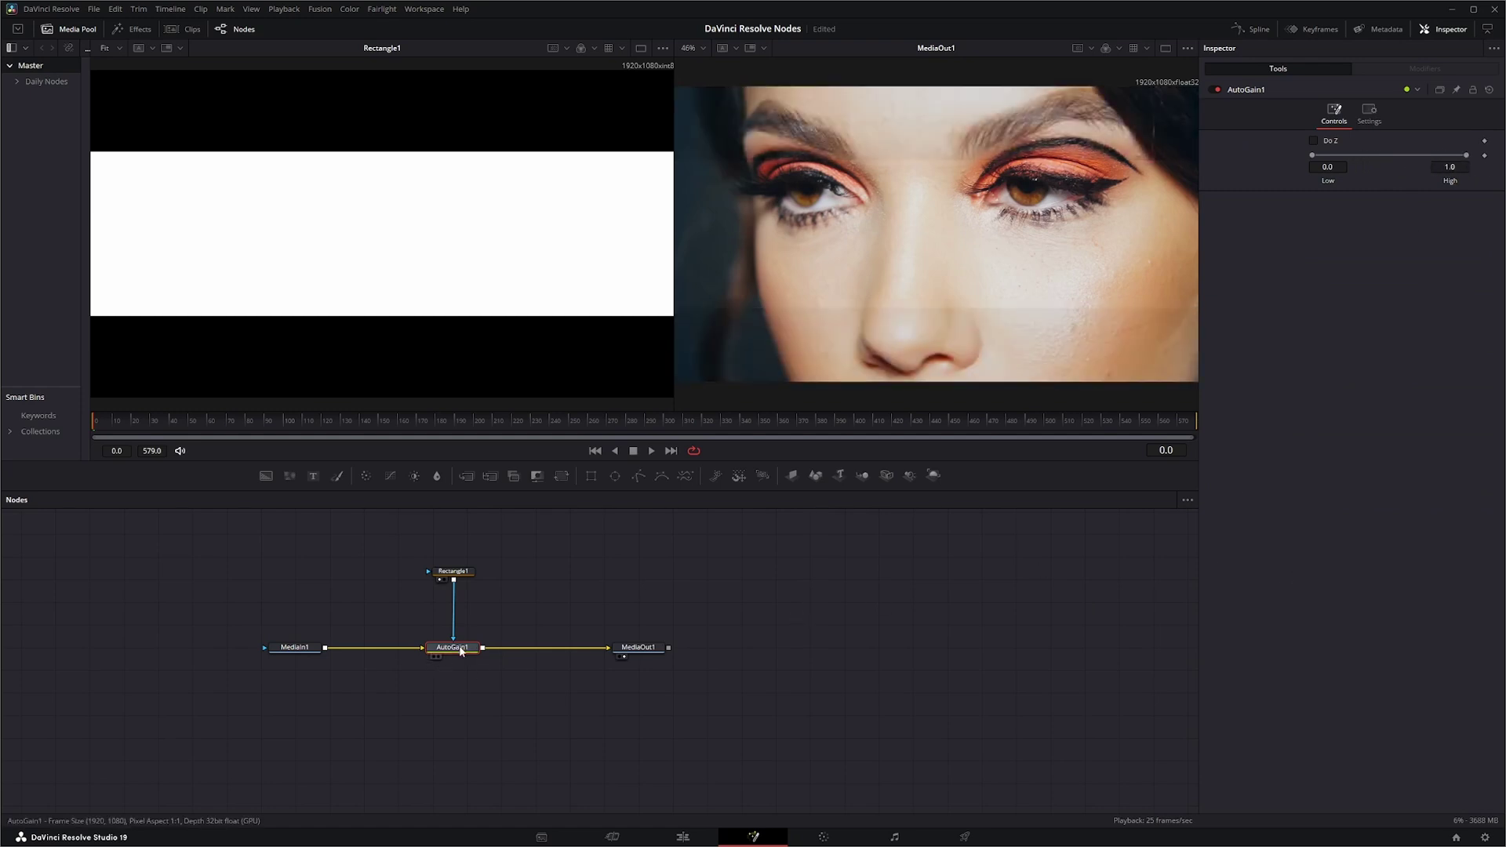
Step: Insert a Brightness / Contrast node after AutoGain1 via the 'bc' tool search, and disable AutoGain1
{"action": "key", "text": "shift+space"}
{"action": "type", "text": "AG"}
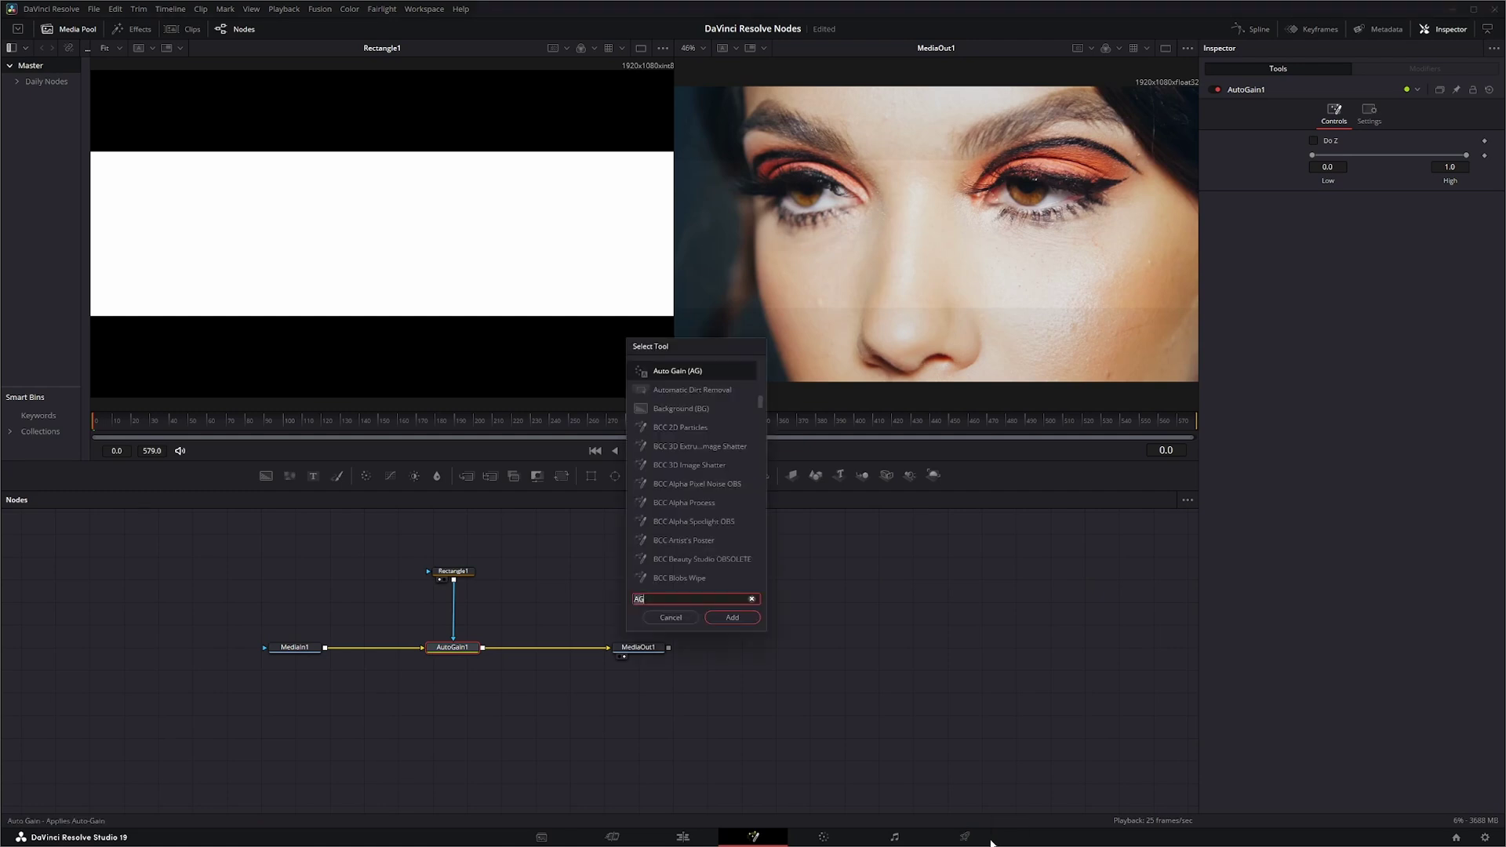
{"action": "type", "text": "bg"}
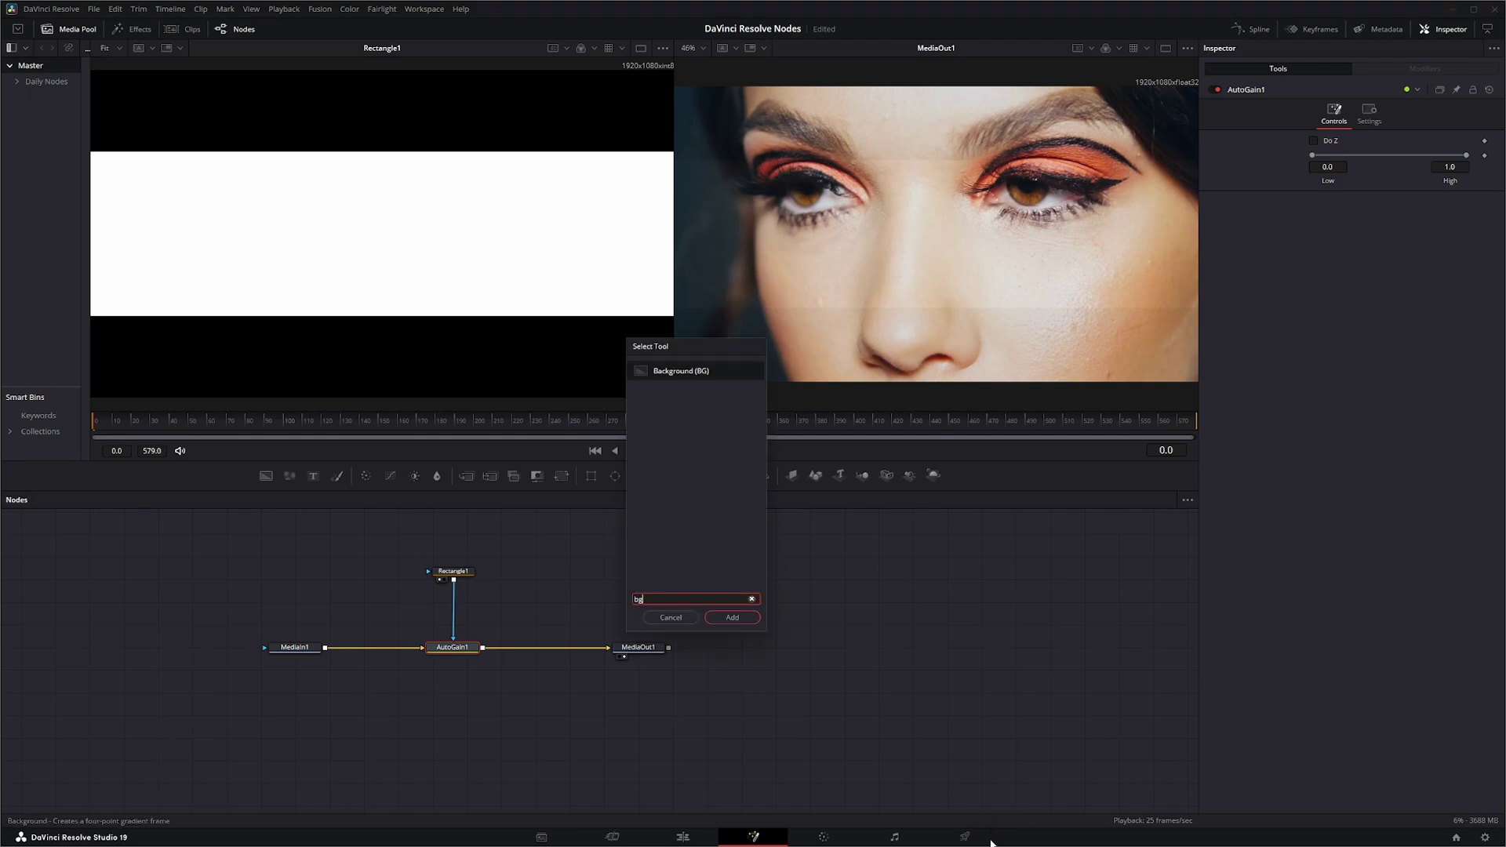
{"action": "key", "text": "BackSpace"}
{"action": "type", "text": "c"}
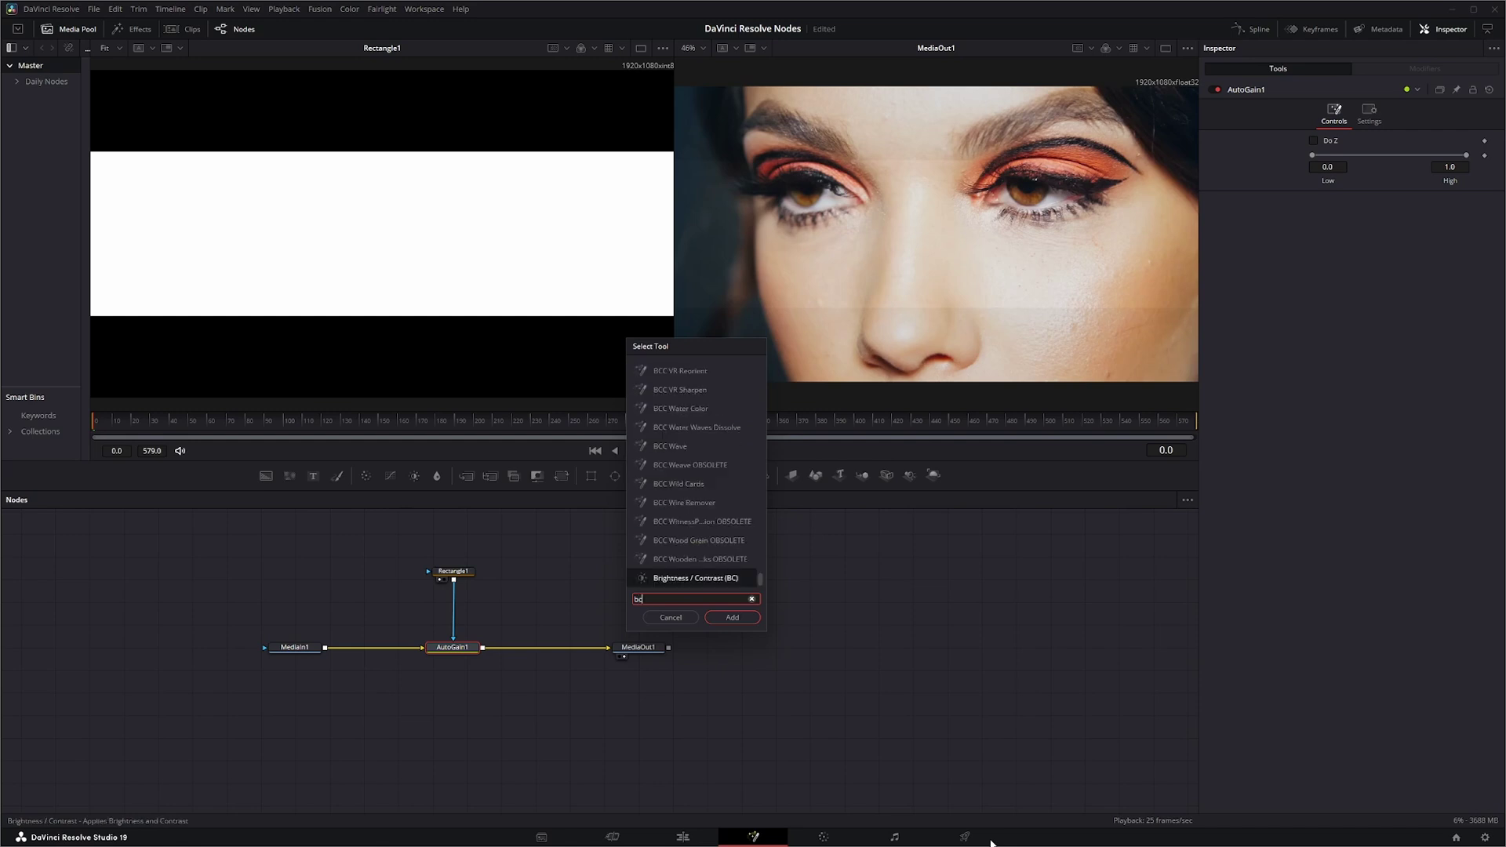
{"action": "key", "text": "Return"}
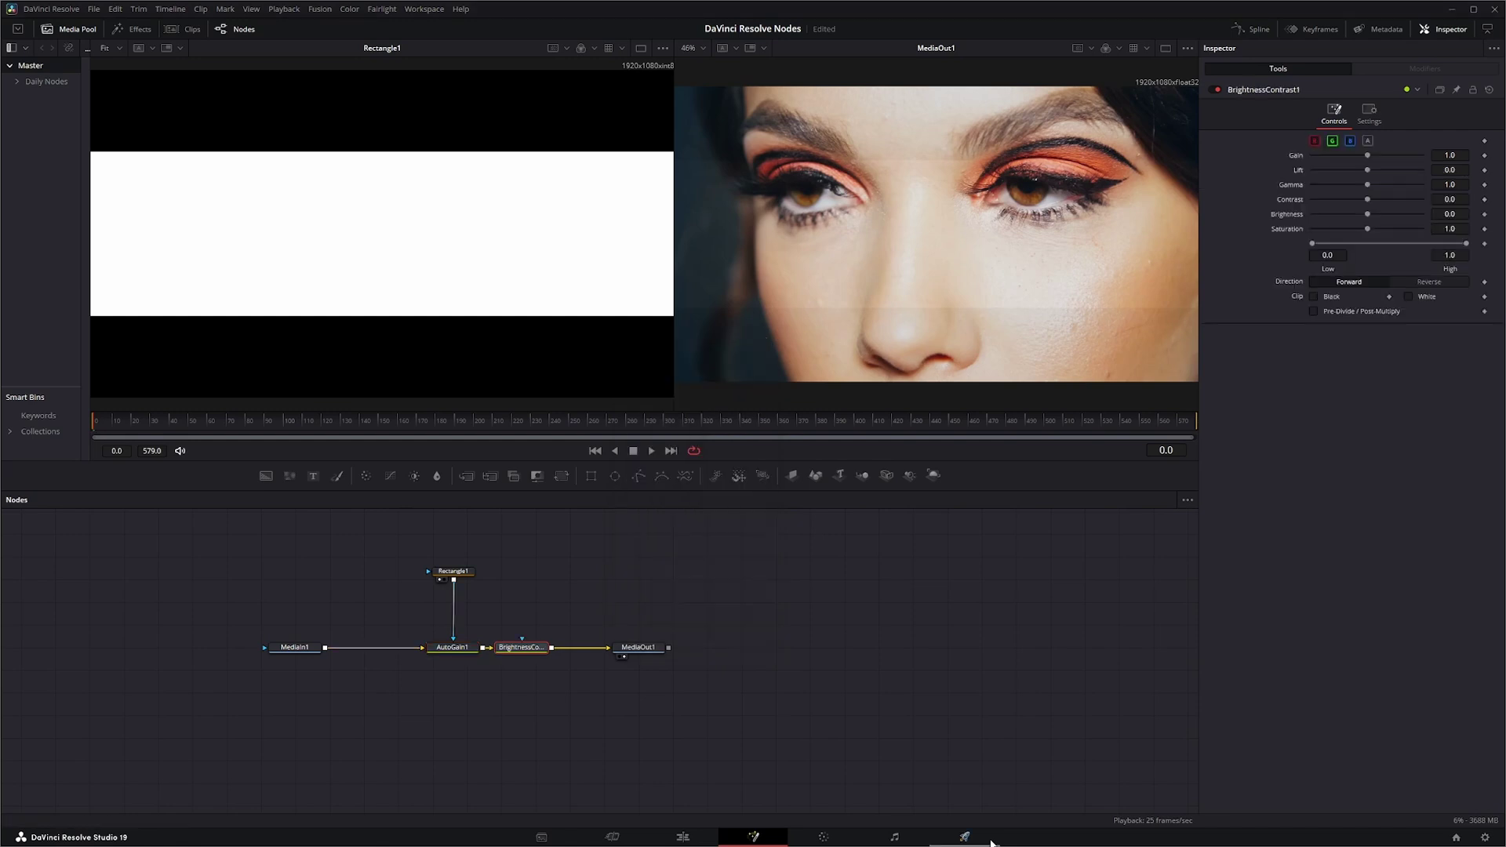
{"action": "left_click", "coordinate": [449, 647]}
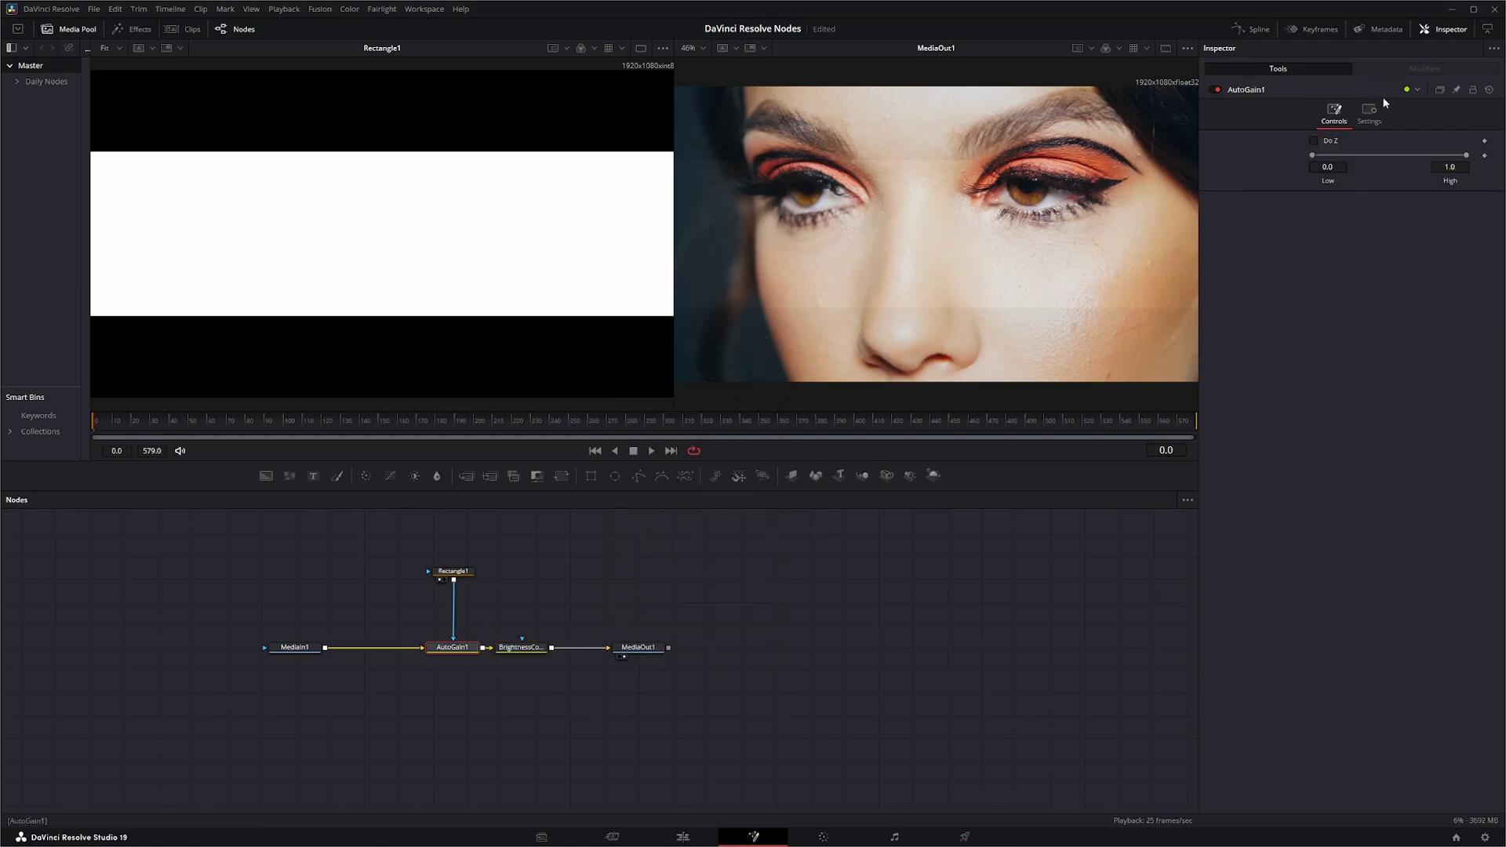
{"action": "left_click", "coordinate": [1218, 89]}
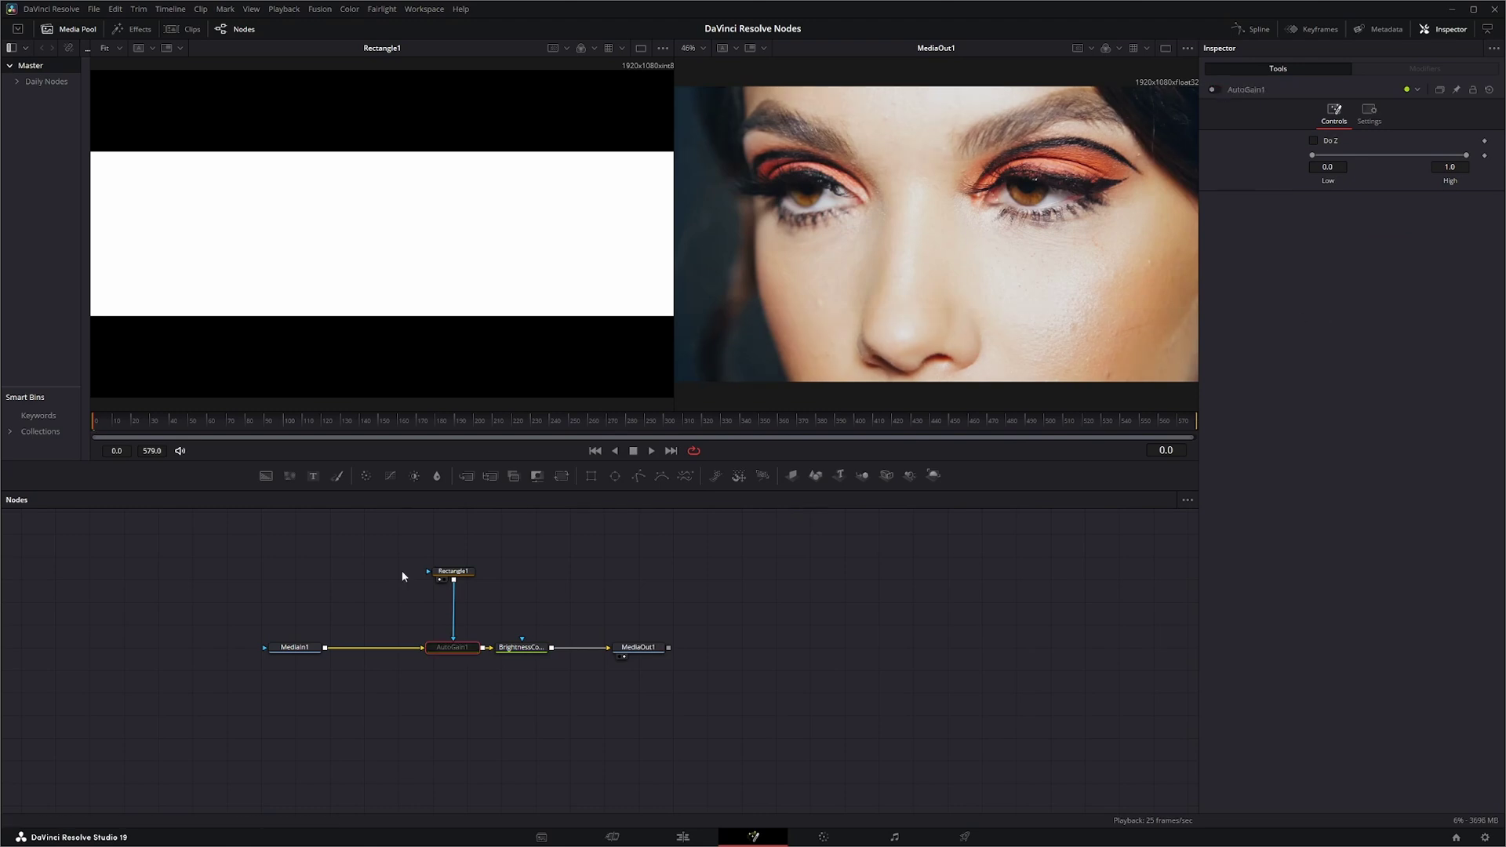
Step: Nudge BrightnessContrast1 along the chain and set its Gain and Gamma to 0.95
{"action": "left_click", "coordinate": [519, 650]}
{"action": "left_click_drag", "start_coordinate": [519, 650], "coordinate": [538, 651]}
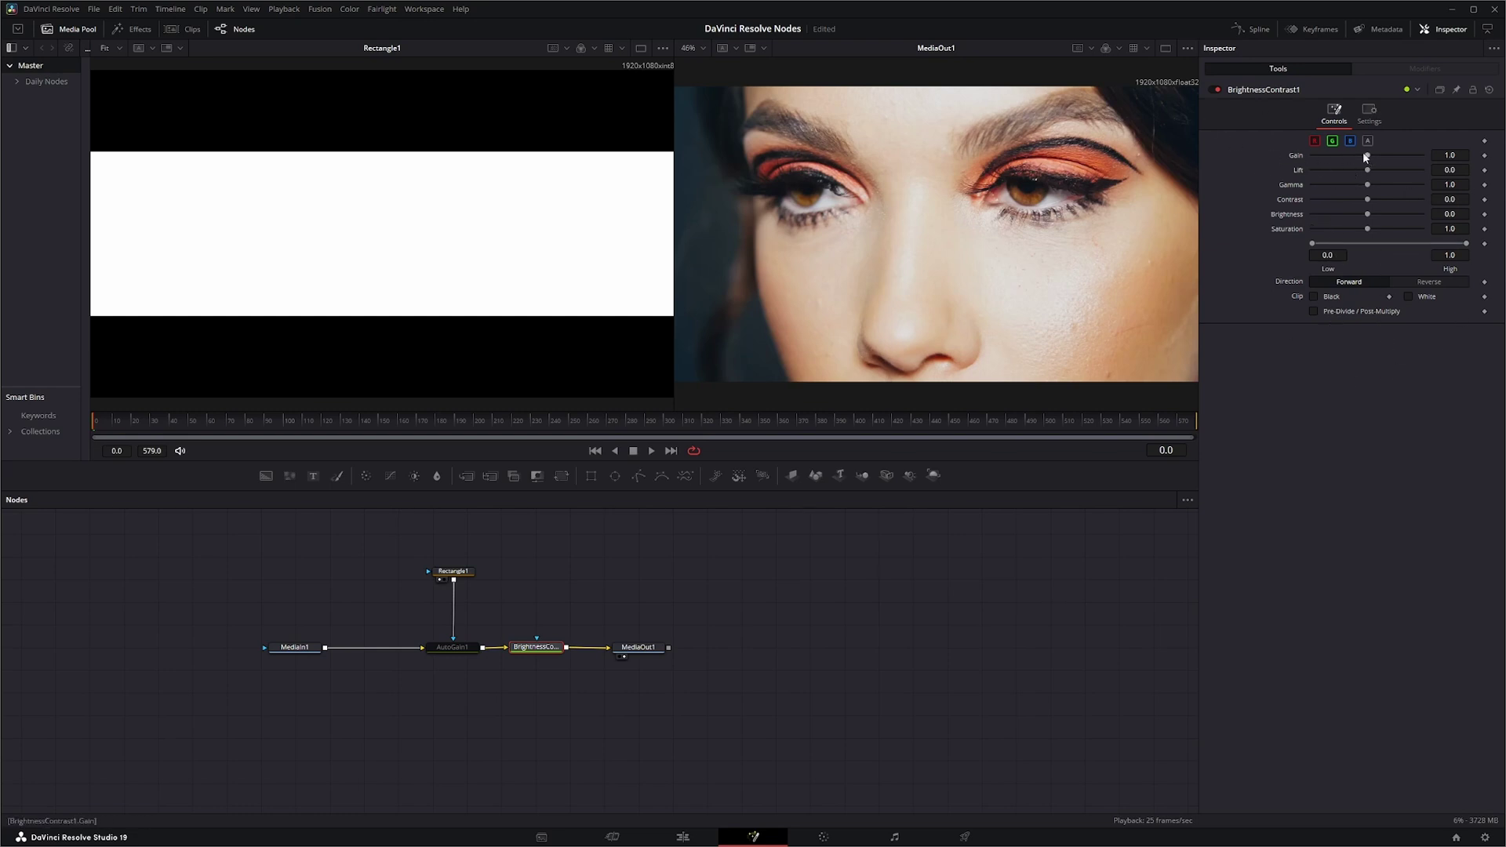
{"action": "left_click_drag", "start_coordinate": [1367, 157], "coordinate": [1364, 156]}
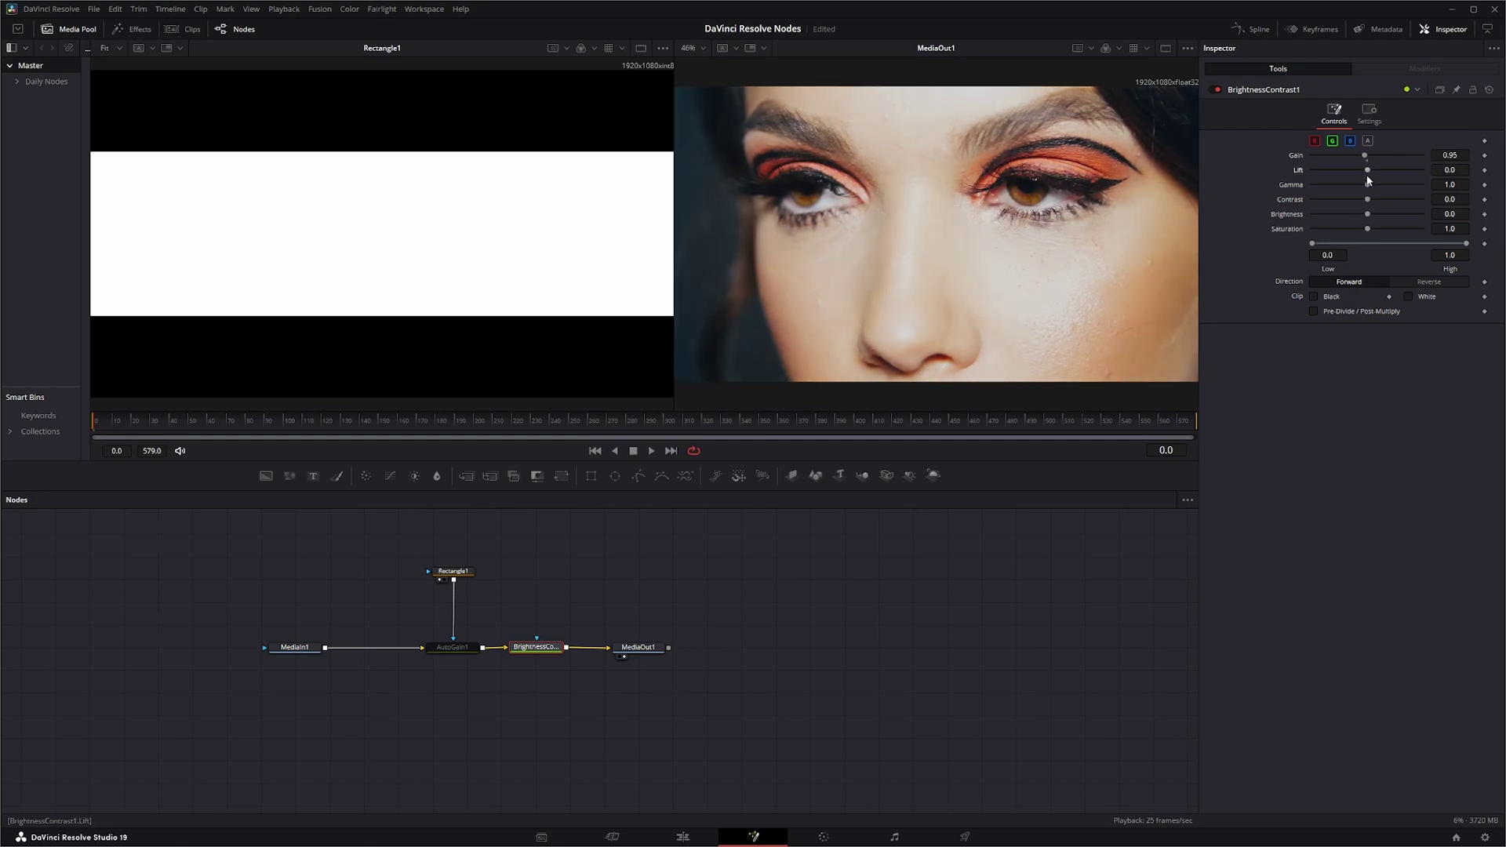
{"action": "left_click_drag", "start_coordinate": [1369, 190], "coordinate": [1368, 229]}
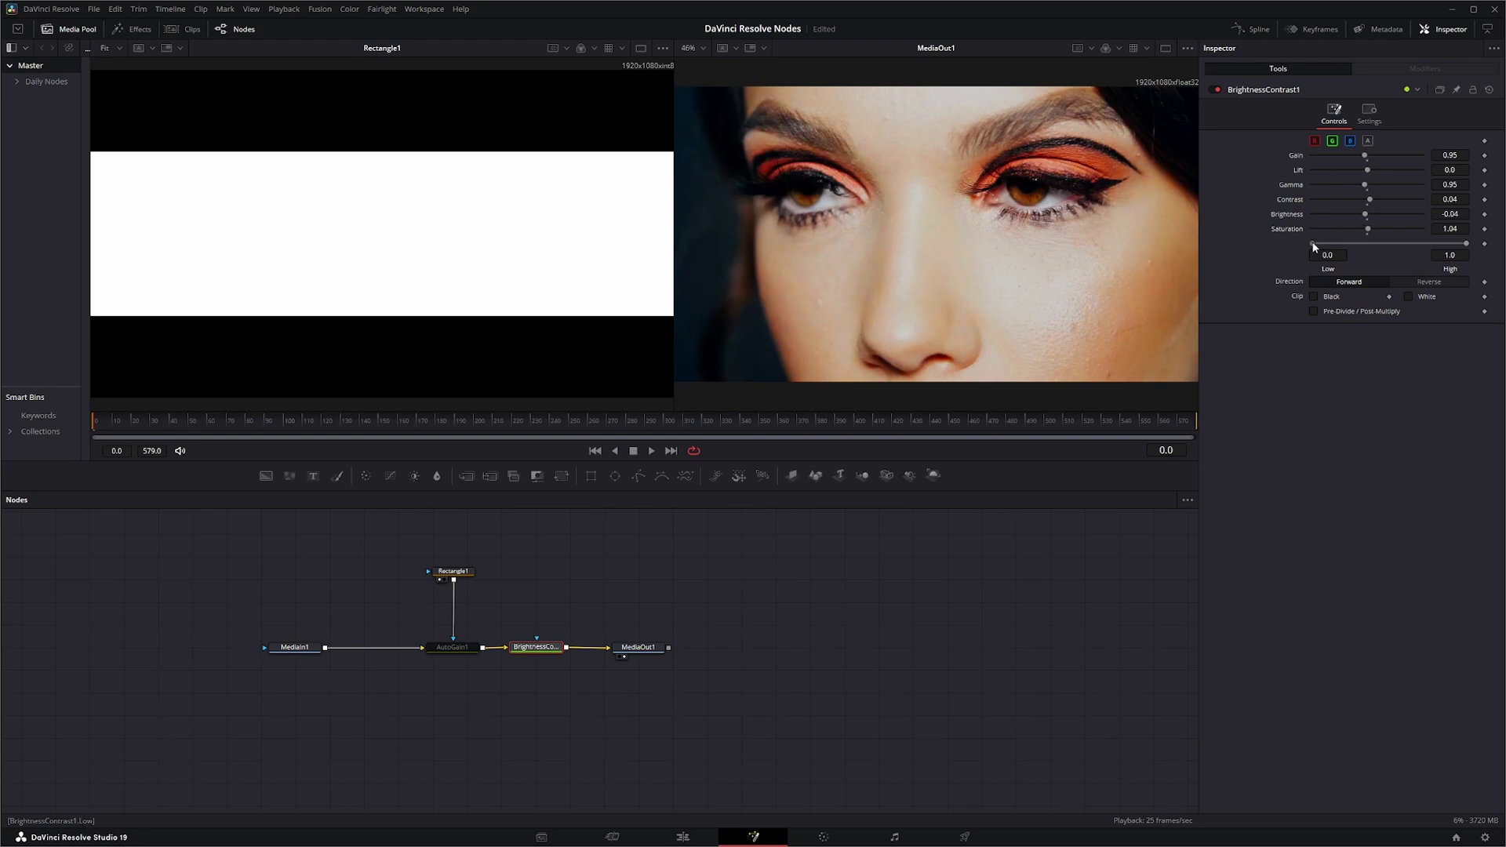
Step: Keep Low at 0.0 and High at 1.0, then toggle black clipping and enable white clipping
{"action": "left_click_drag", "start_coordinate": [1323, 247], "coordinate": [1306, 248]}
{"action": "mouse_move", "coordinate": [1467, 248]}
{"action": "left_mouse_down"}
{"action": "mouse_move", "coordinate": [1448, 245]}
{"action": "mouse_move", "coordinate": [1473, 249]}
{"action": "left_mouse_up"}
{"action": "left_click", "coordinate": [1314, 297]}
{"action": "left_click", "coordinate": [1314, 298]}
{"action": "left_click", "coordinate": [1410, 297]}
Step: Toggle BrightnessContrast1's Clip Black and Clip White boxes, finishing with white clipping on
{"action": "left_click", "coordinate": [1409, 296]}
{"action": "left_click", "coordinate": [1310, 298]}
{"action": "left_click", "coordinate": [1407, 298]}
{"action": "left_click", "coordinate": [1409, 296]}
Step: Move MediaOut1 further right and realign MediaIn1 at the left end of the node chain
{"action": "left_click_drag", "start_coordinate": [655, 649], "coordinate": [789, 652]}
{"action": "left_click_drag", "start_coordinate": [259, 566], "coordinate": [263, 644]}
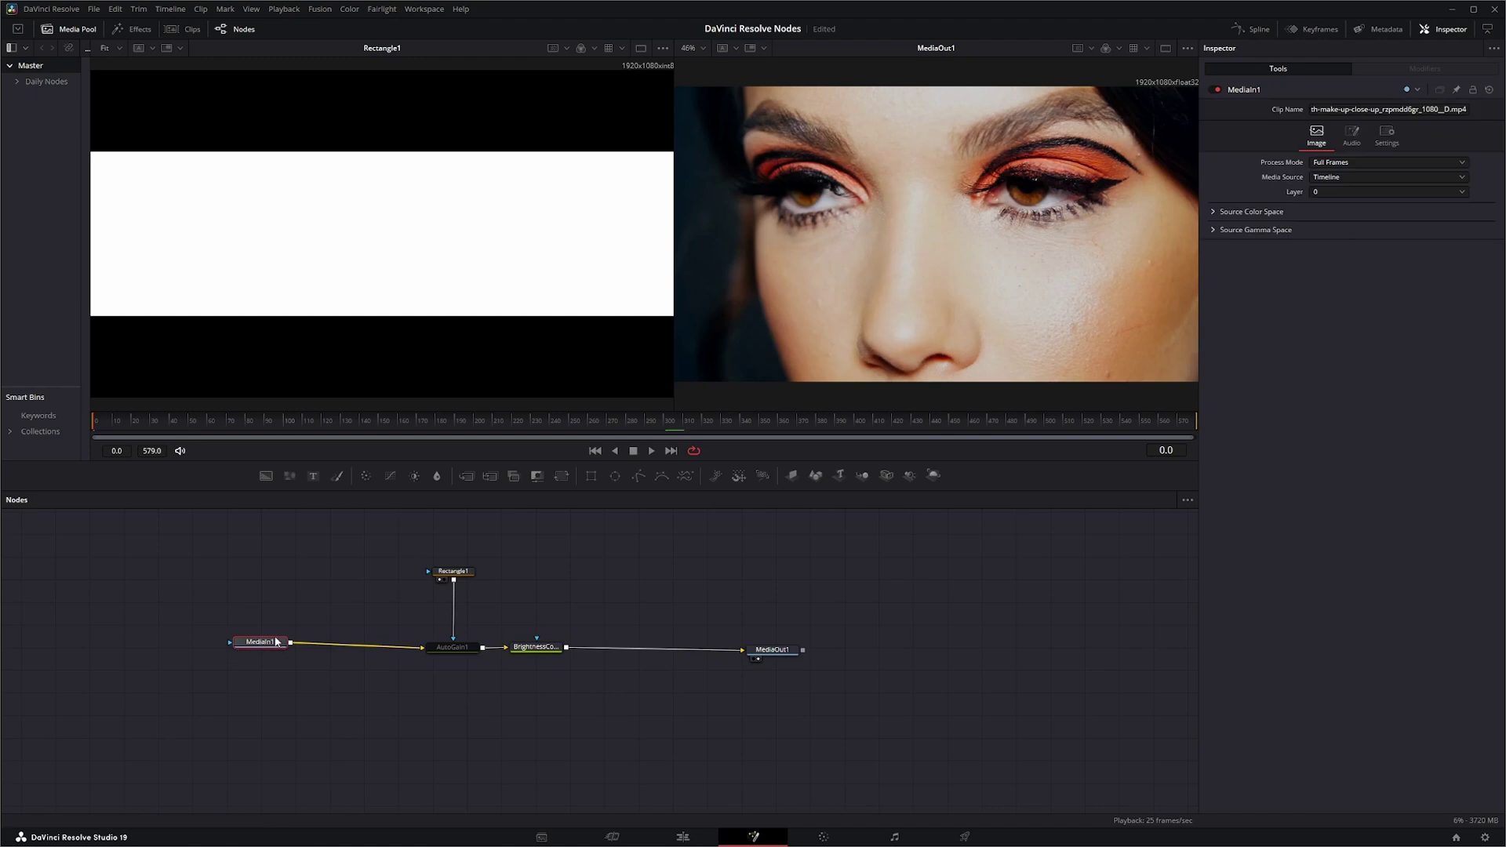
{"action": "left_click_drag", "start_coordinate": [287, 641], "coordinate": [286, 645]}
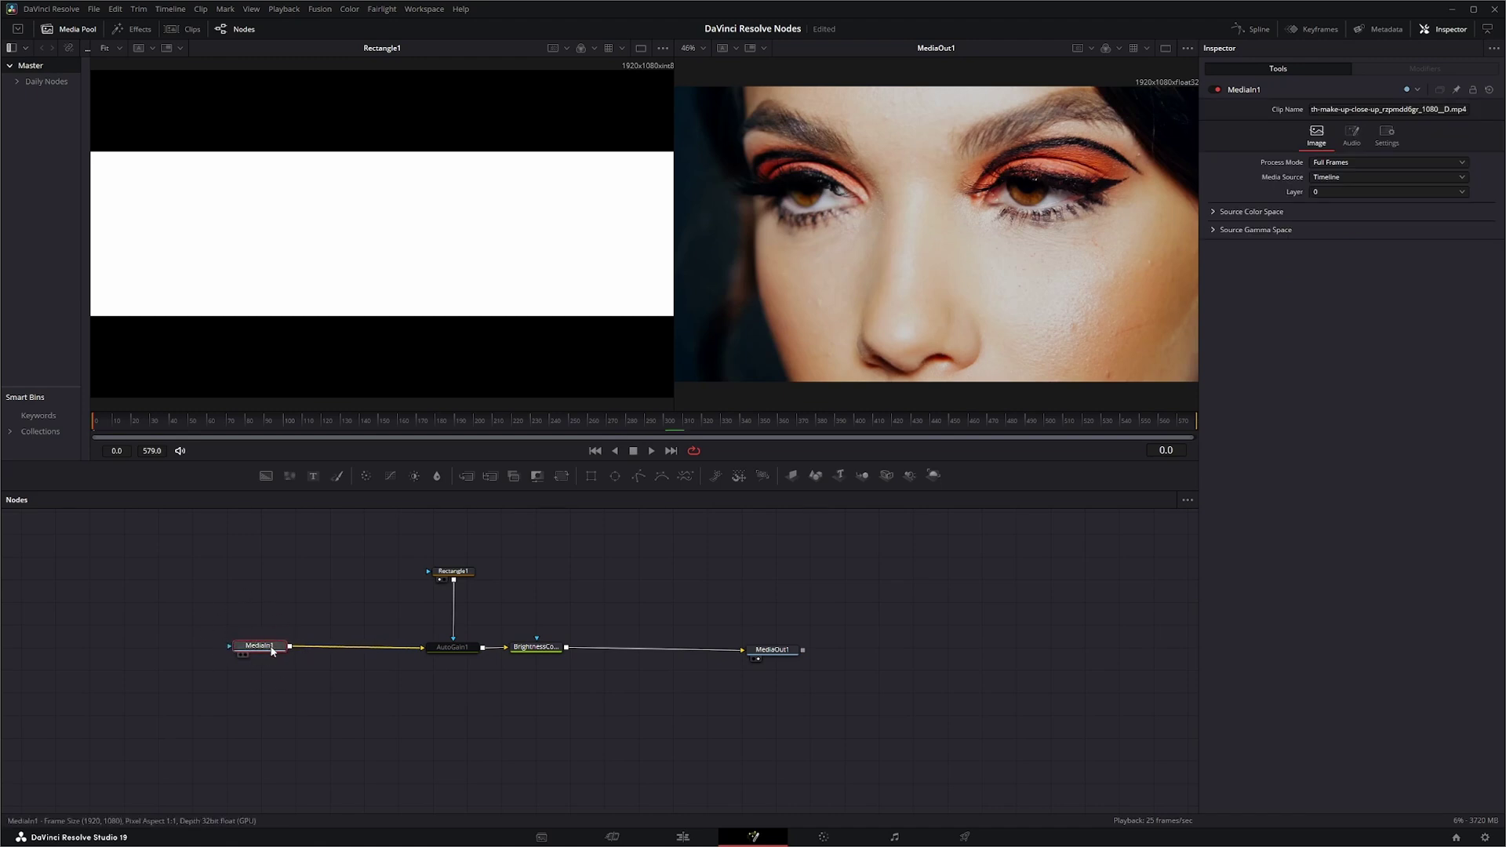
{"action": "left_click_drag", "start_coordinate": [274, 651], "coordinate": [279, 651]}
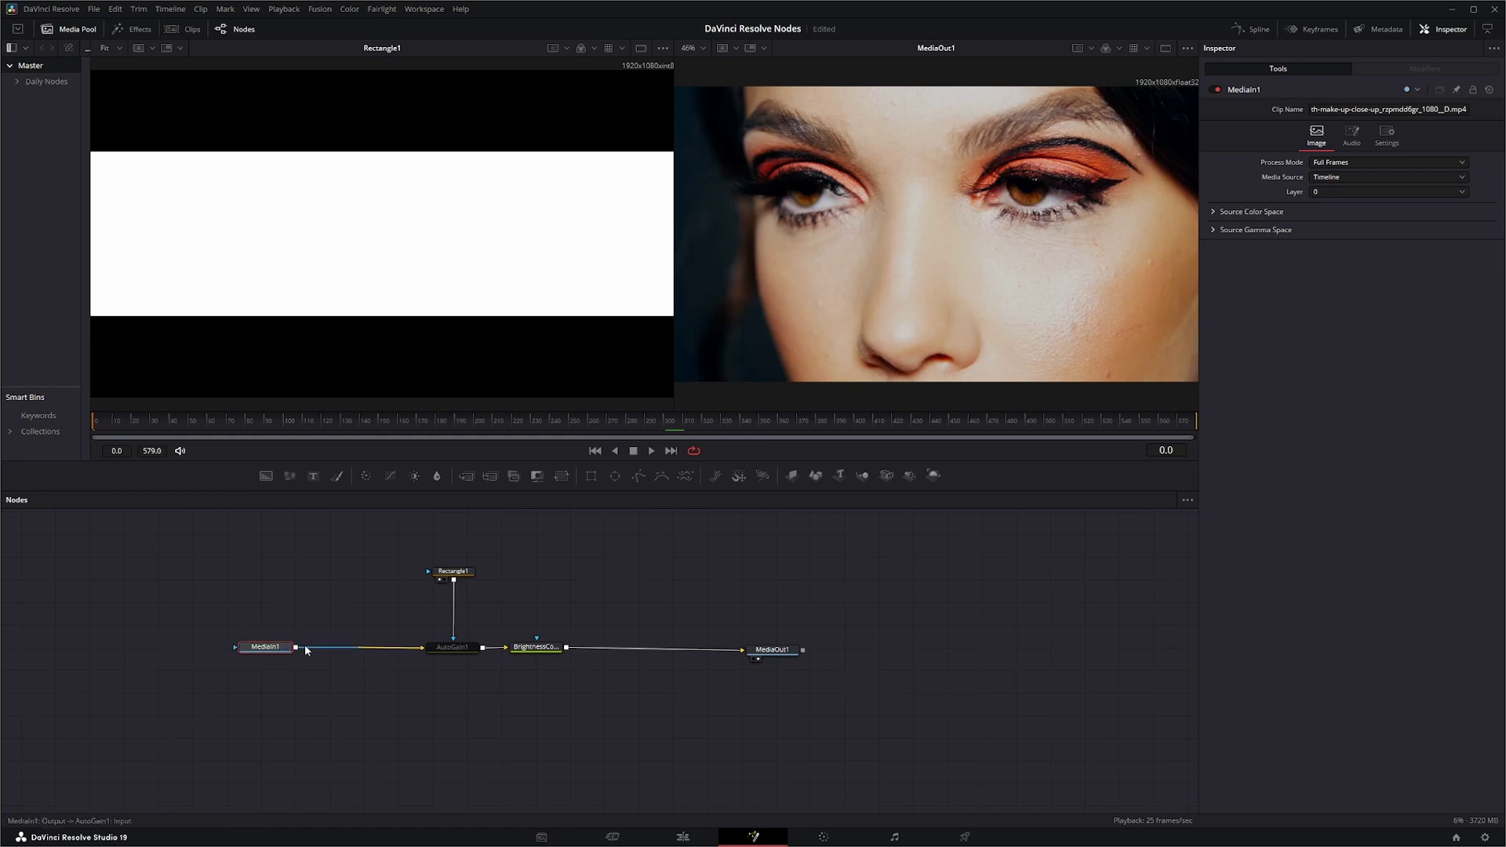
{"action": "left_click", "coordinate": [536, 646]}
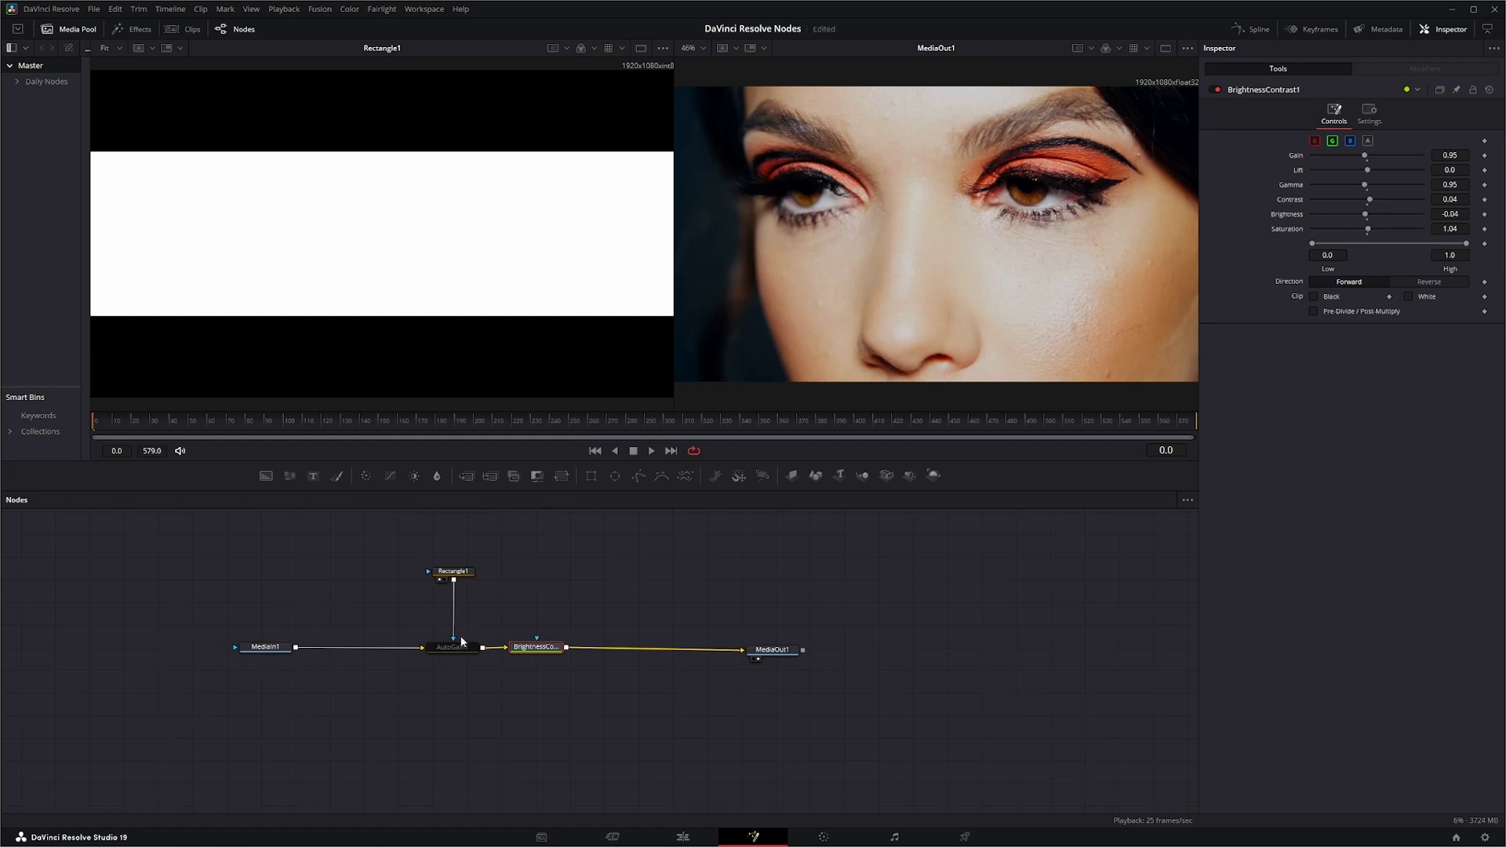
Step: Reconnect Rectangle1 to BrightnessContrast1's mask input and place it above that node
{"action": "left_click_drag", "start_coordinate": [453, 639], "coordinate": [538, 640]}
{"action": "left_click_drag", "start_coordinate": [459, 577], "coordinate": [543, 564]}
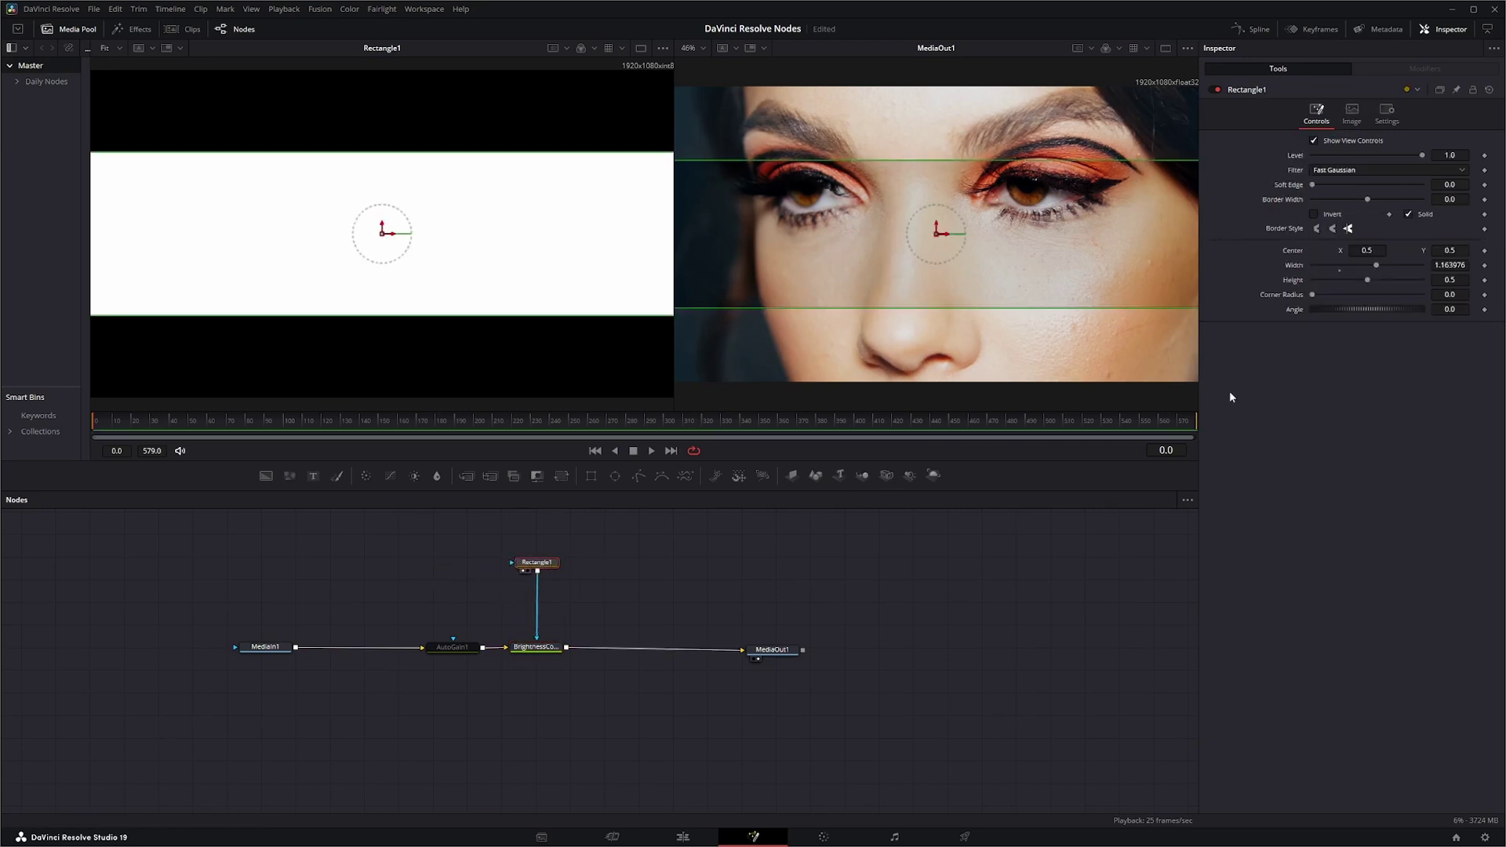
{"action": "left_click", "coordinate": [539, 647]}
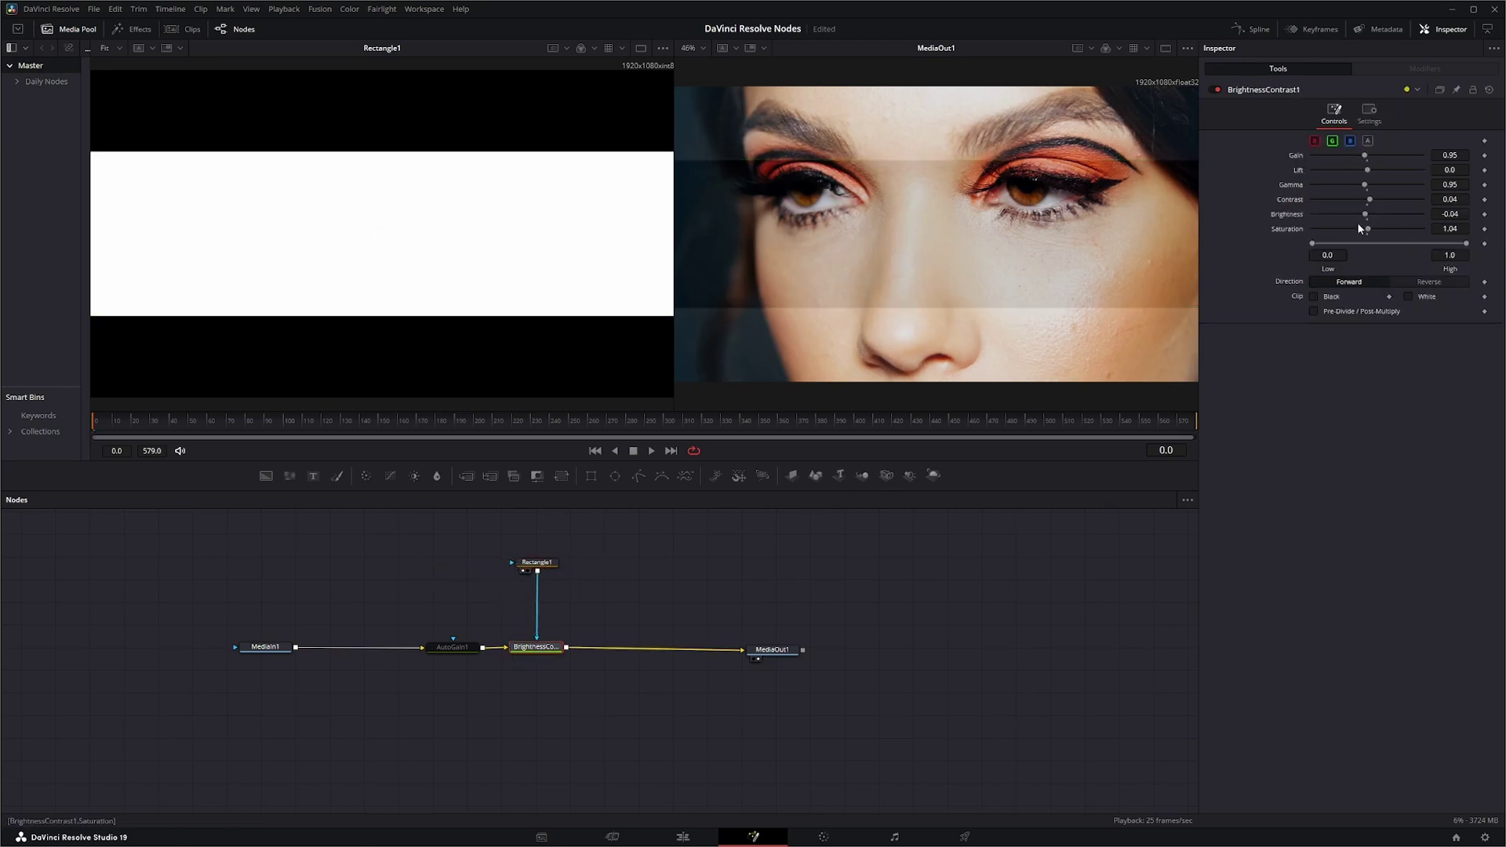
Step: Enable Apply Mask Inverted on BrightnessContrast1 and lower its High range to 0.264
{"action": "left_click_drag", "start_coordinate": [1316, 248], "coordinate": [1266, 245]}
{"action": "left_click", "coordinate": [1370, 115]}
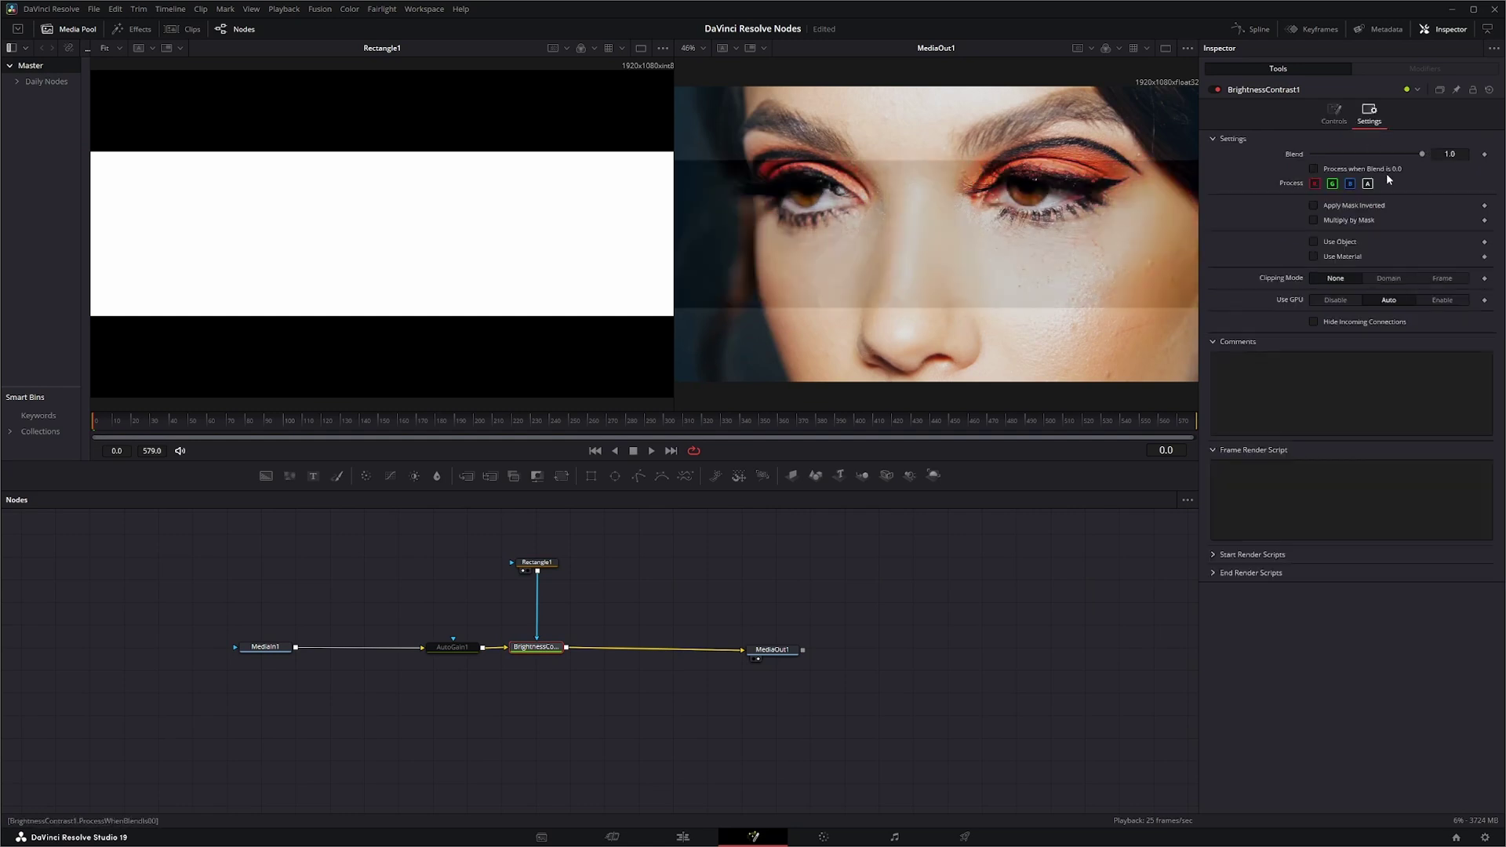
{"action": "left_click", "coordinate": [1315, 205]}
{"action": "left_click", "coordinate": [1334, 115]}
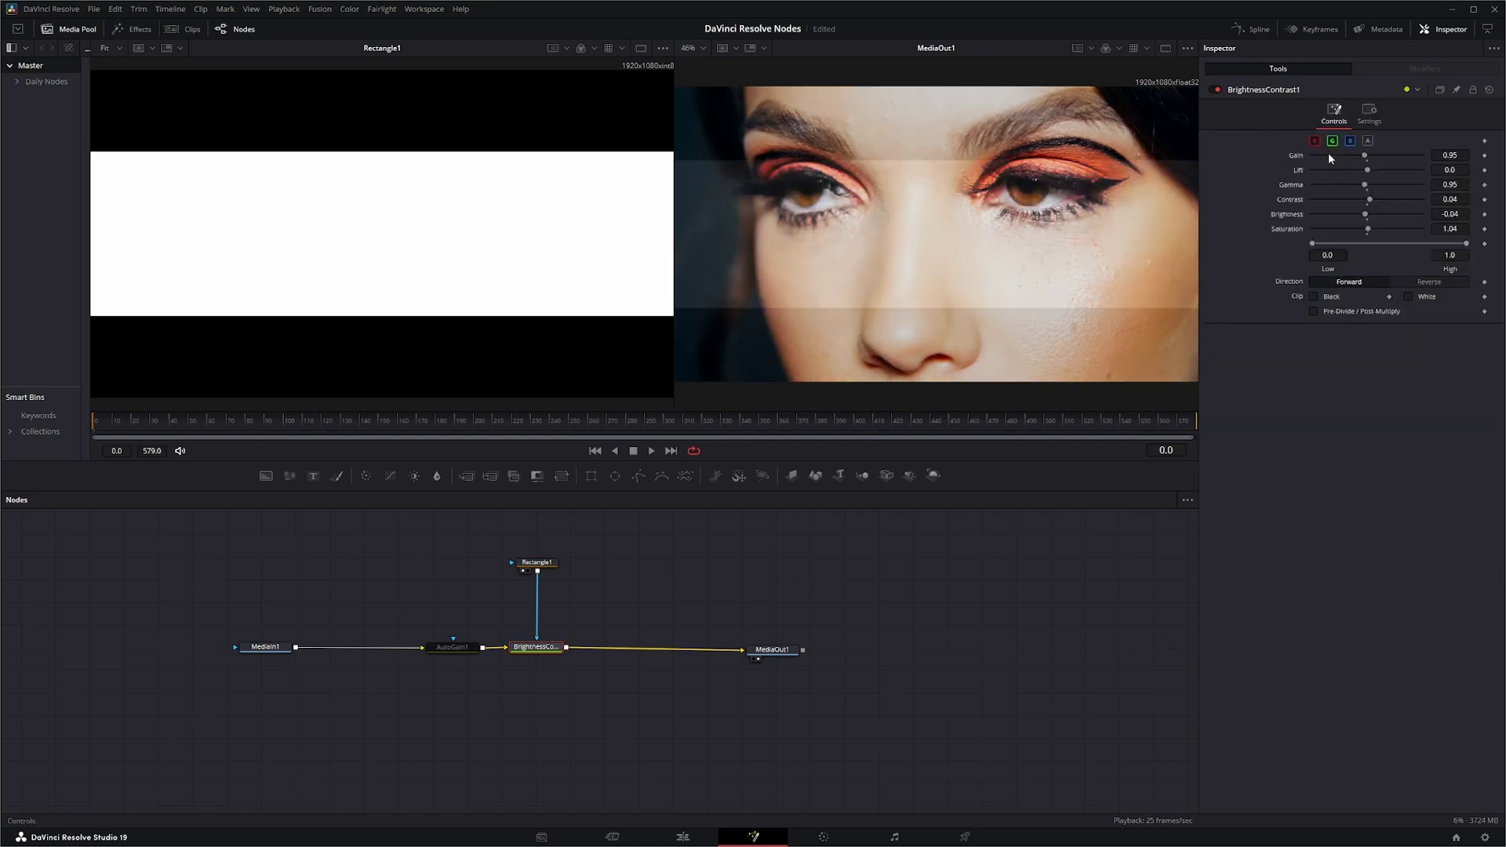
{"action": "left_click_drag", "start_coordinate": [1466, 245], "coordinate": [1359, 246]}
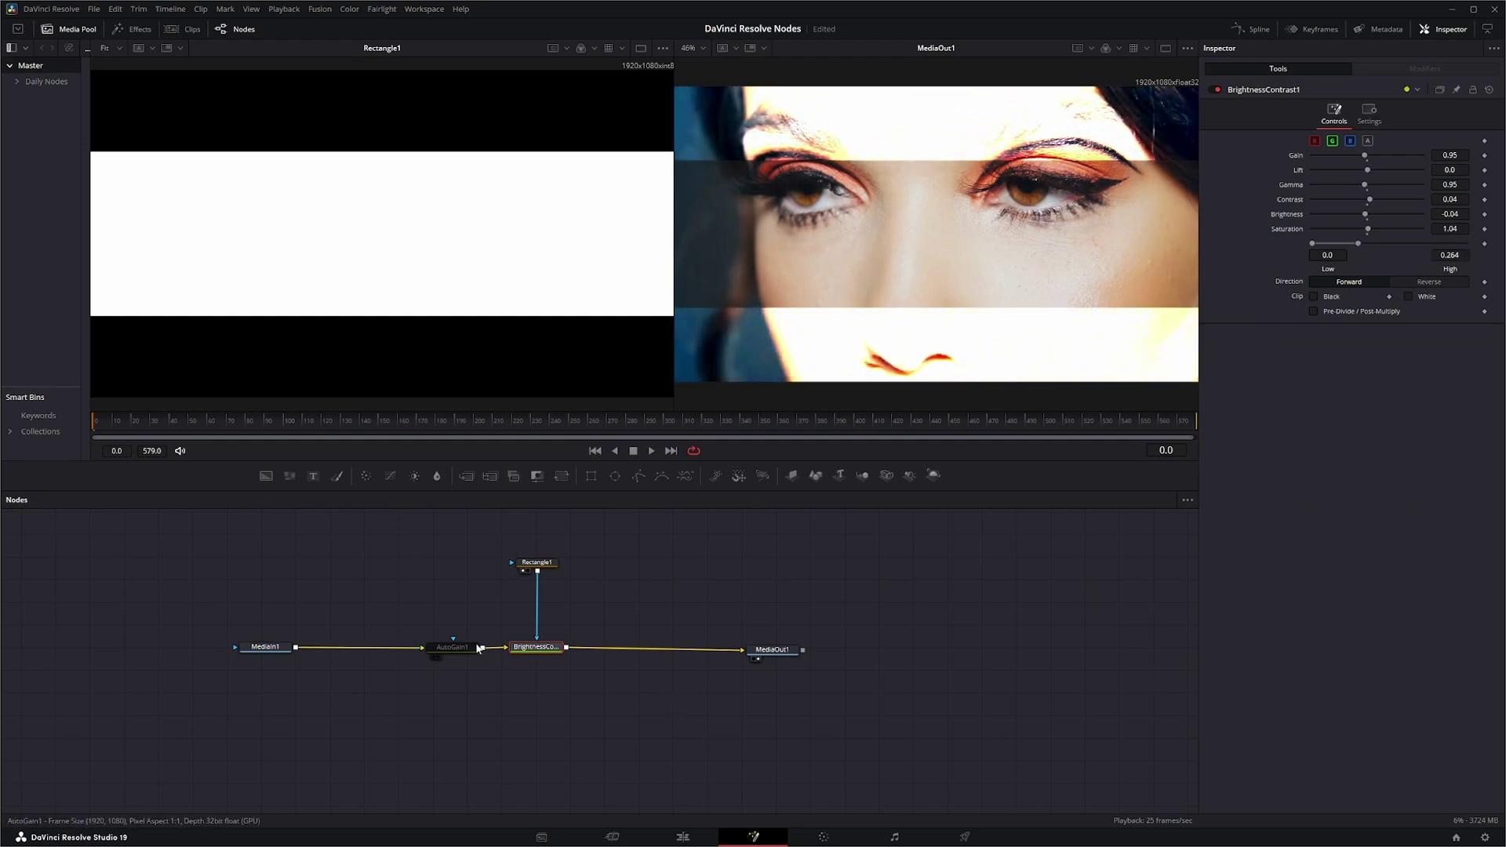
Step: Tidy the graph by repositioning BrightnessContrast1 and moving Rectangle1 up and left
{"action": "left_click_drag", "start_coordinate": [537, 648], "coordinate": [427, 649]}
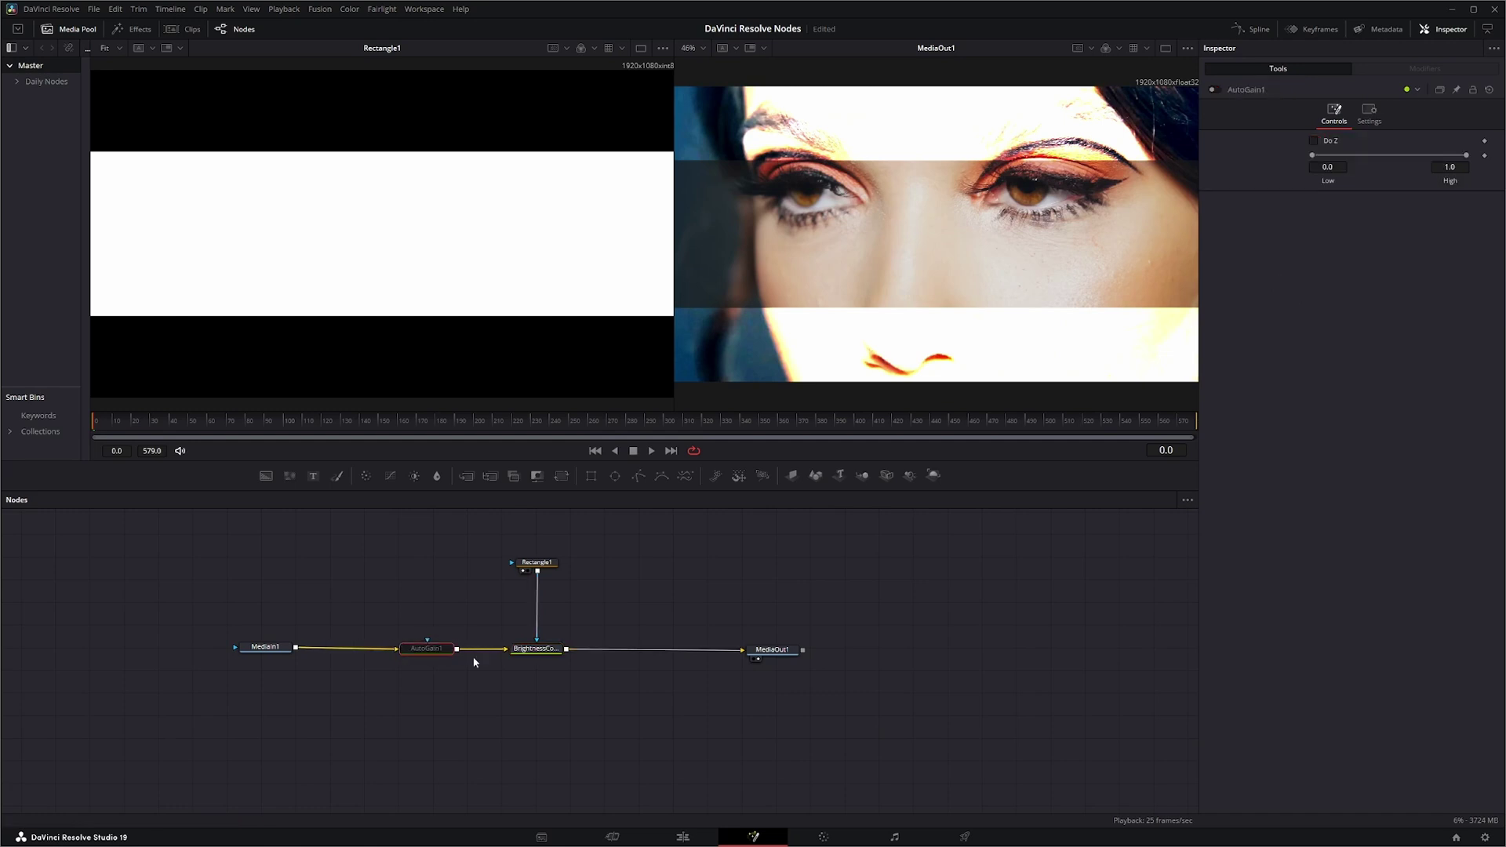
{"action": "left_click_drag", "start_coordinate": [524, 649], "coordinate": [521, 650]}
{"action": "left_click_drag", "start_coordinate": [540, 568], "coordinate": [494, 561]}
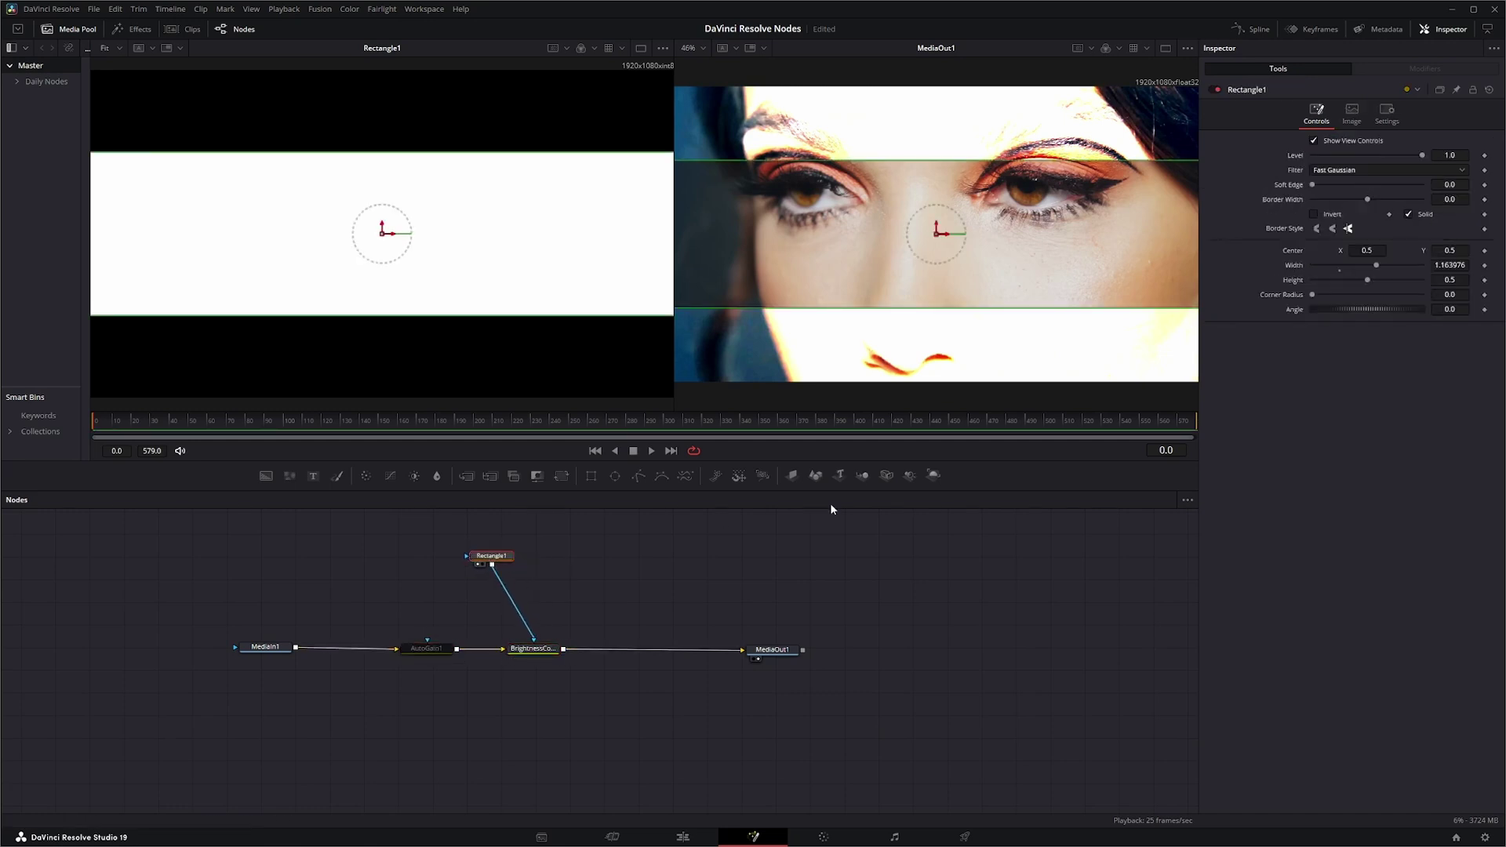